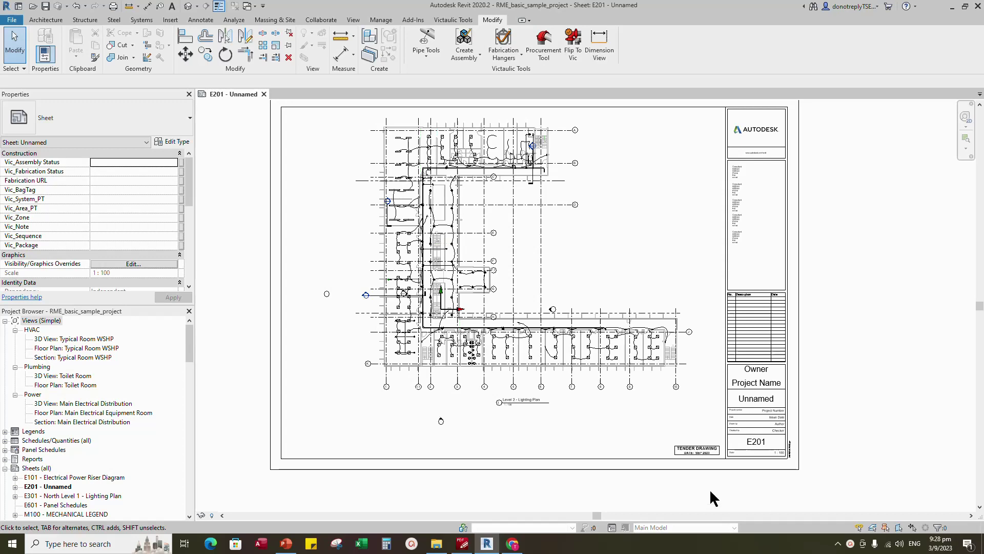
# - Cycle the sheet's stamp through As-Built Drawing and Shop Drawing, then back to Tender Drawing
pyautogui.scroll(5, 707, 482)
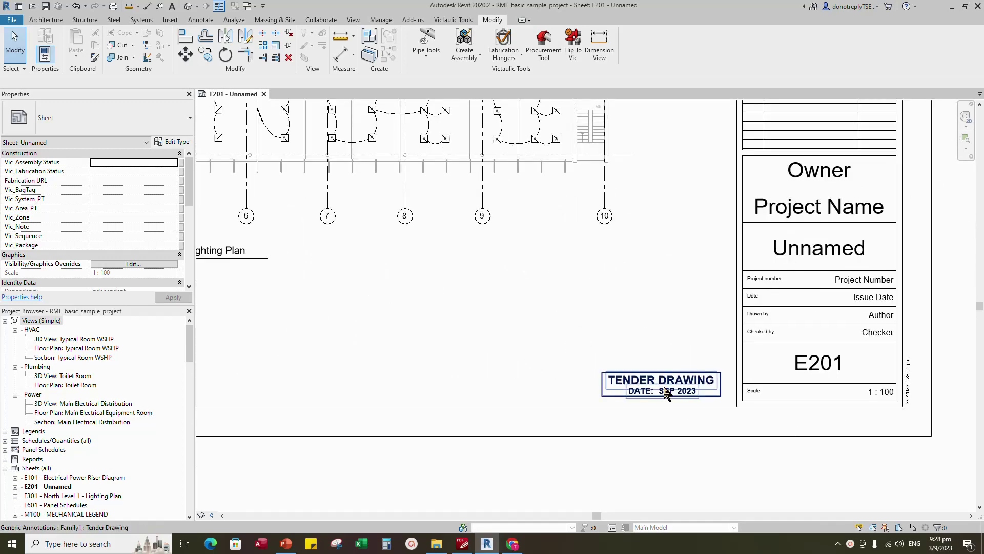
pyautogui.click(657, 392)
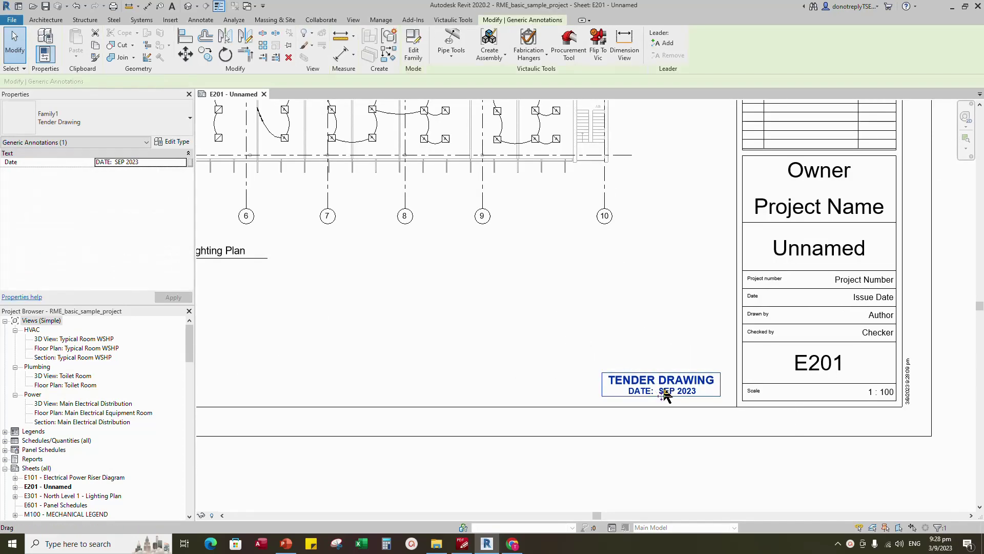
pyautogui.click(84, 121)
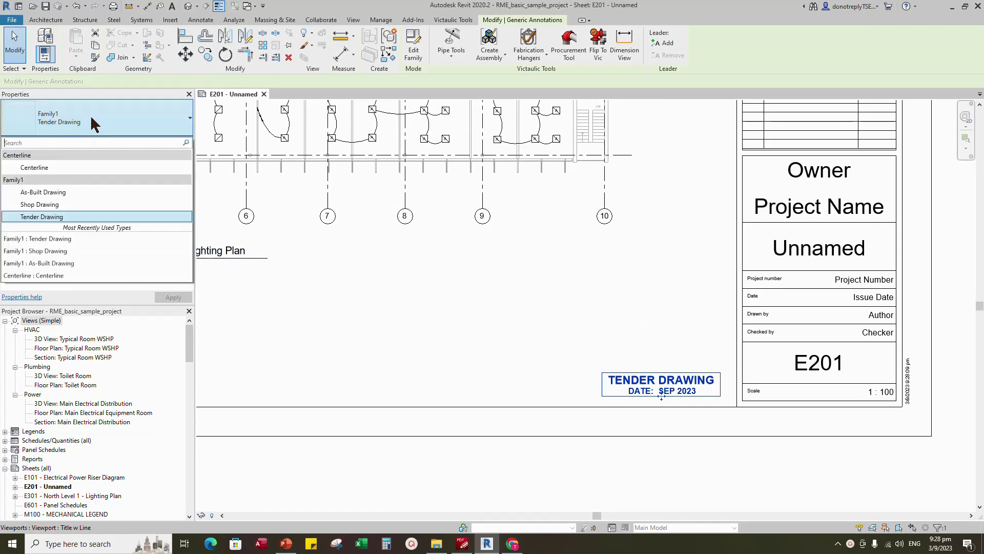
pyautogui.click(66, 194)
pyautogui.click(62, 123)
pyautogui.click(49, 205)
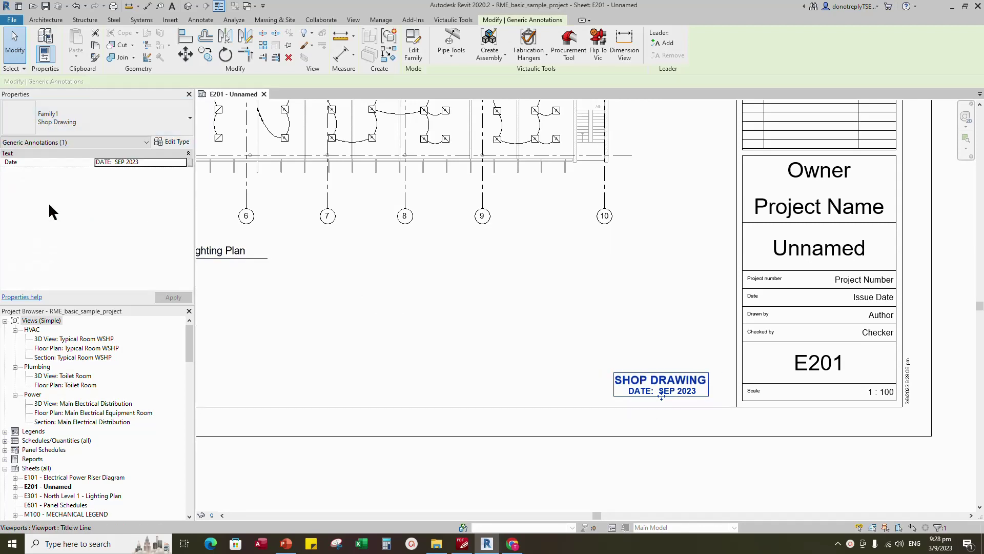
pyautogui.click(83, 124)
pyautogui.click(54, 217)
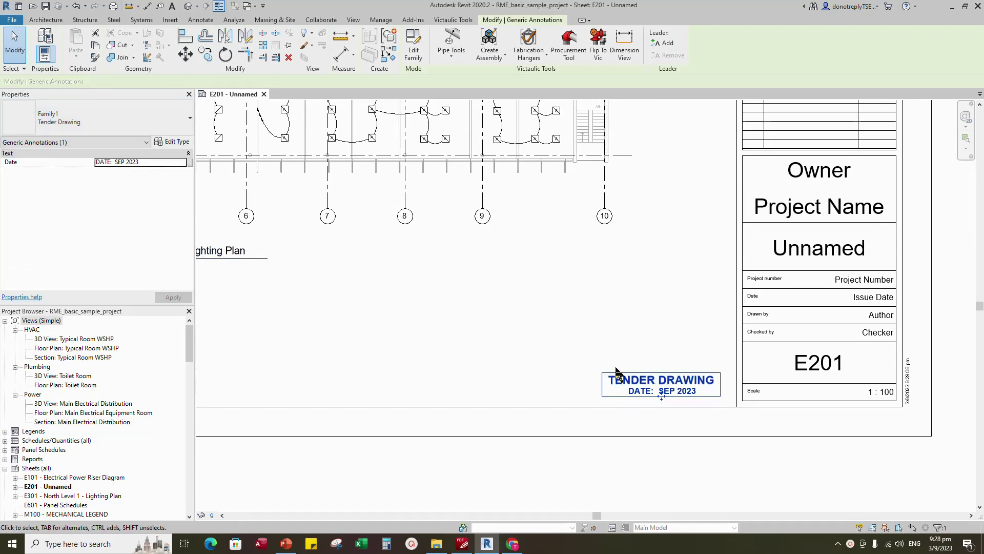
pyautogui.click(703, 468)
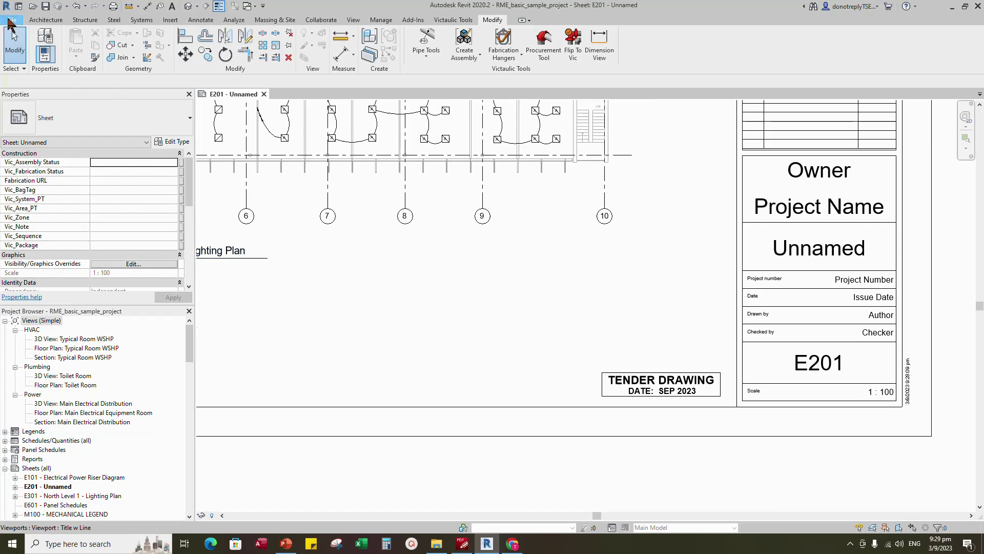
# - Start a new family from the Annotations folder's Metric Generic Annotation template
pyautogui.click(12, 19)
pyautogui.moveTo(65, 68)
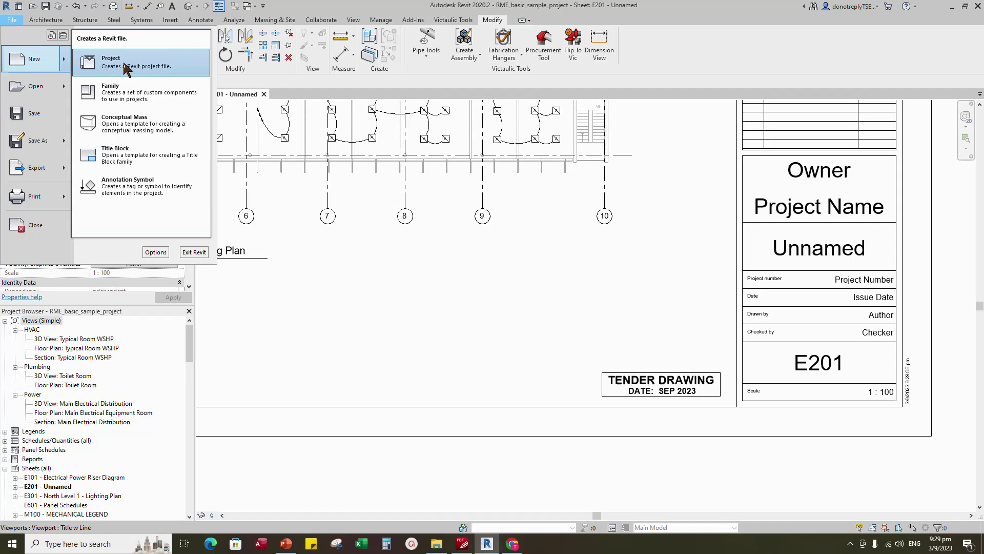
pyautogui.click(120, 91)
pyautogui.doubleClick(382, 197)
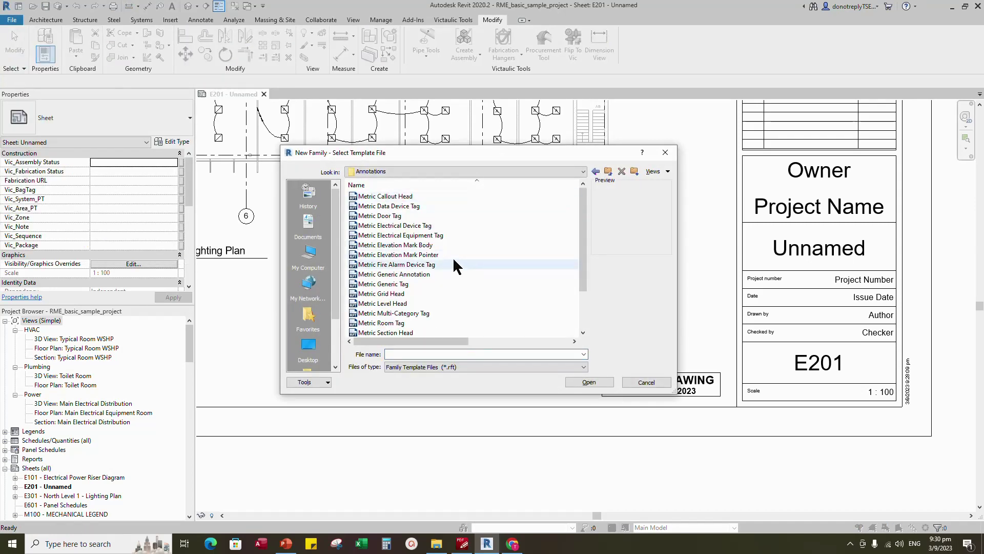
pyautogui.click(426, 274)
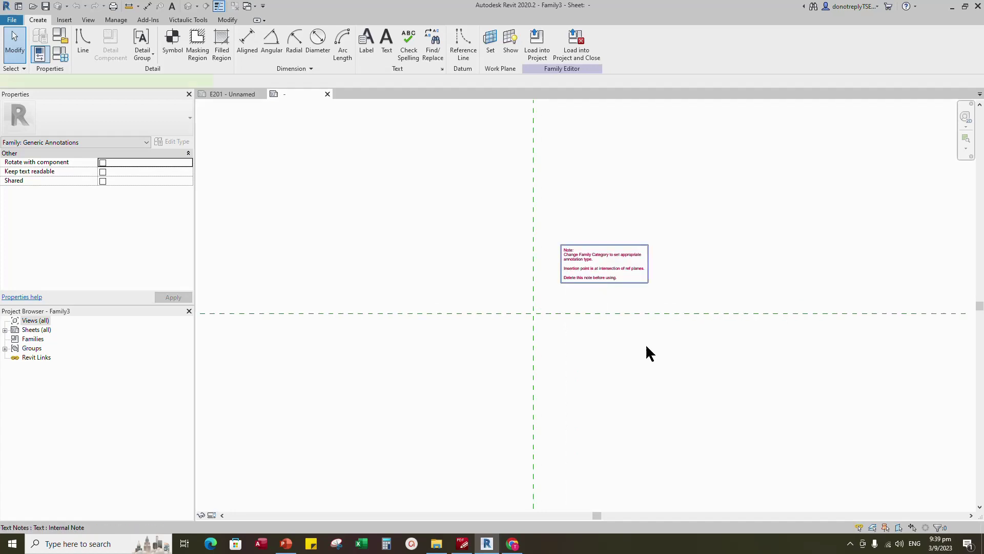
pyautogui.scroll(3, 585, 281)
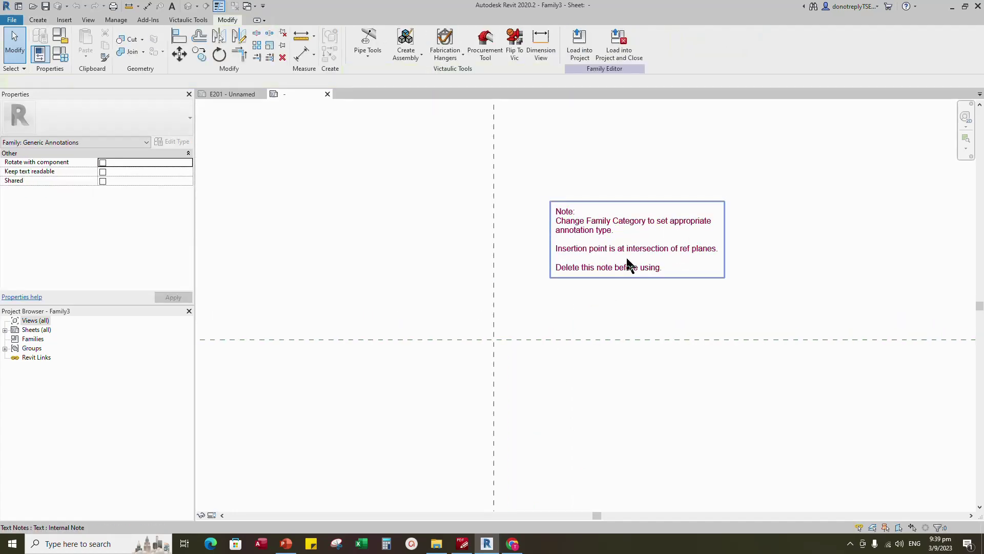
# - Delete the template's instruction note
pyautogui.click(610, 251)
pyautogui.press('Delete')
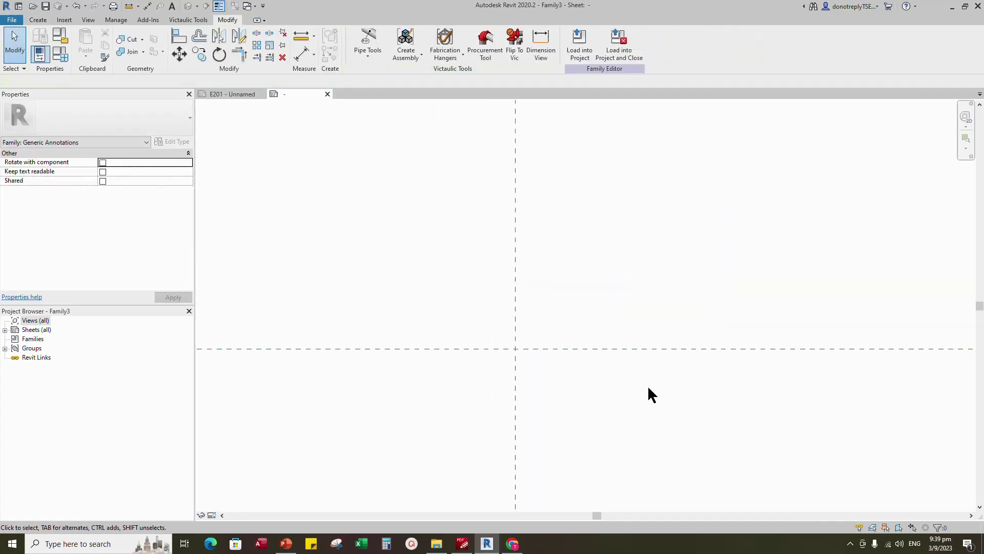
pyautogui.click(583, 327)
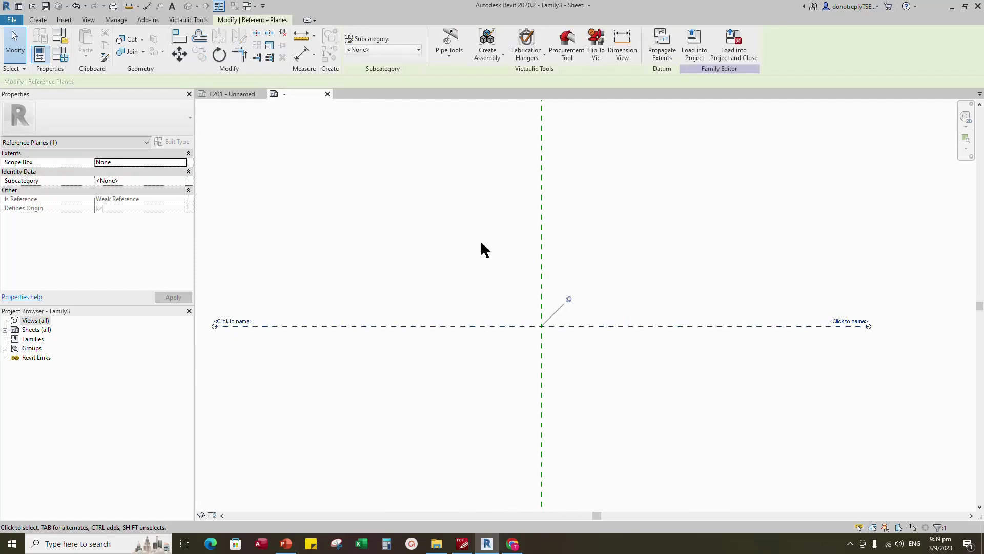
pyautogui.click(469, 237)
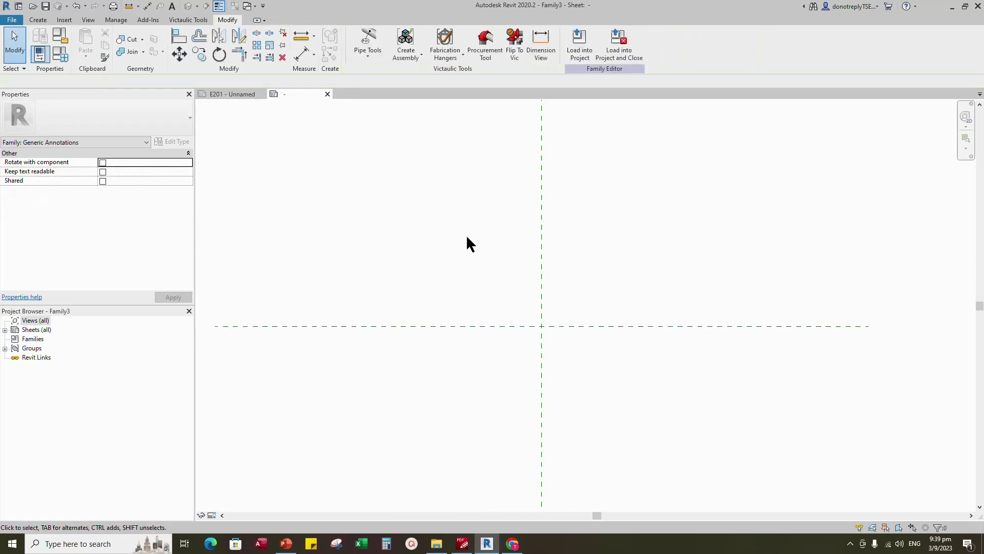
# - Add reference lines 50 to the left and right of the vertical centre plane
pyautogui.click(39, 21)
pyautogui.click(464, 48)
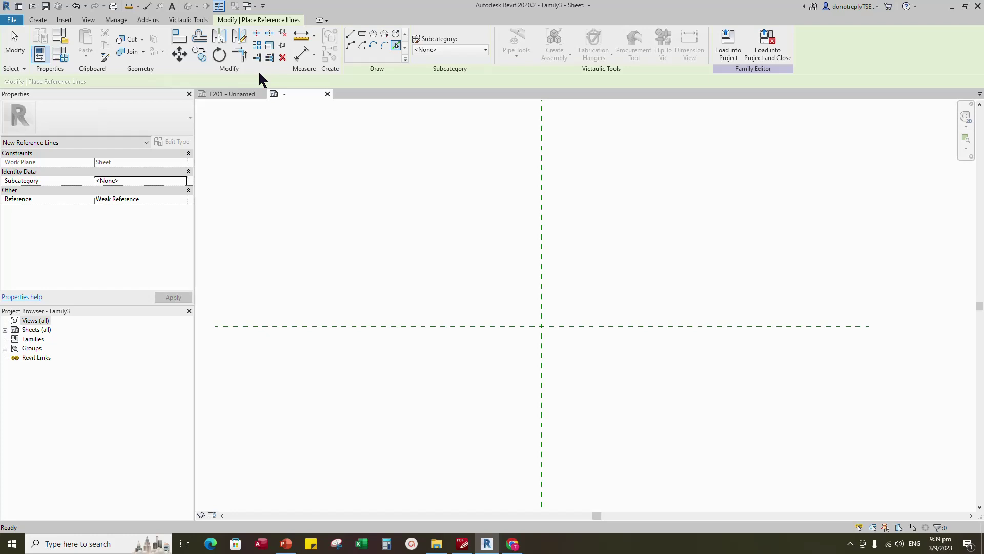
pyautogui.doubleClick(143, 82)
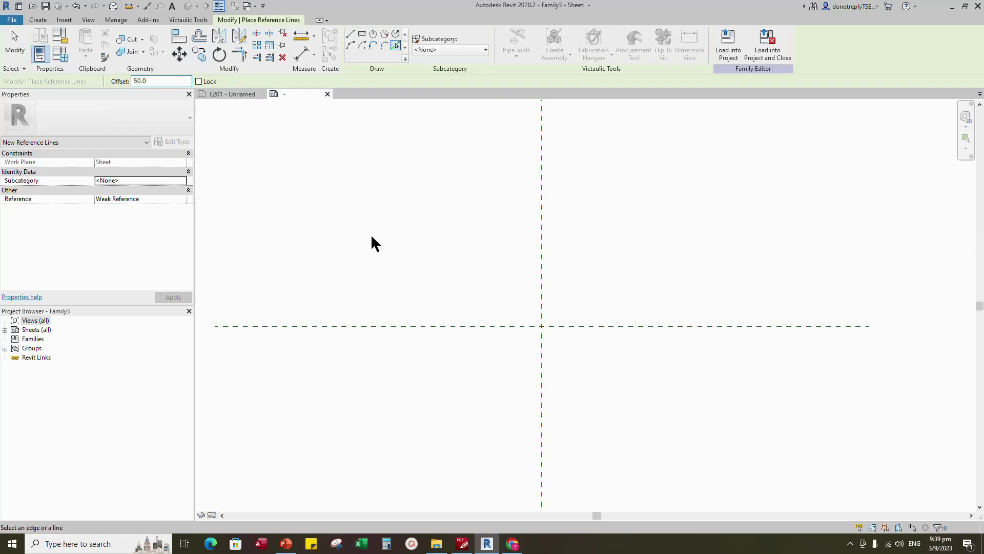
pyautogui.click(538, 274)
pyautogui.click(543, 276)
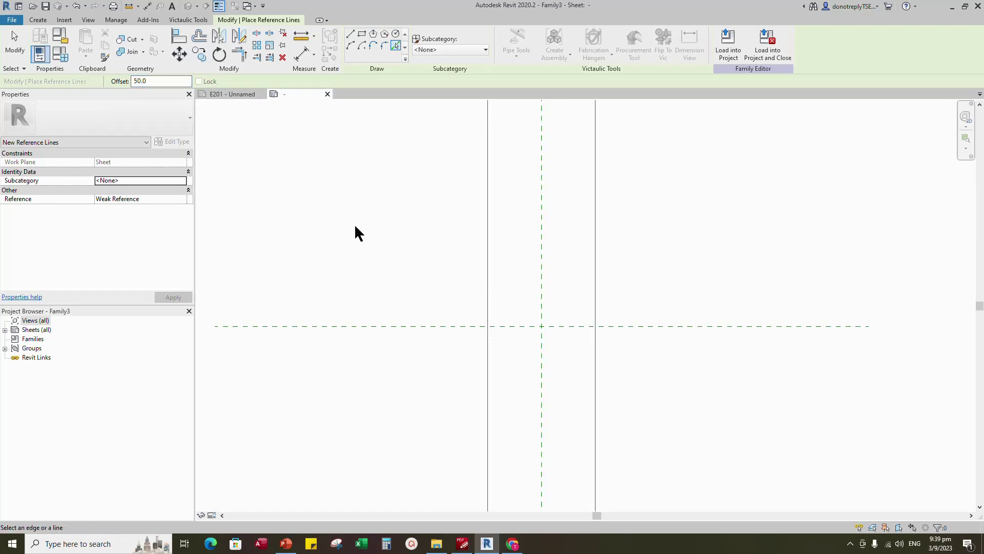
pyautogui.scroll(-2, 593, 252)
pyautogui.scroll(1, 592, 244)
# - Dimension the lines equally about the centre plane and add an overall 100 dimension
pyautogui.click(301, 54)
pyautogui.click(506, 209)
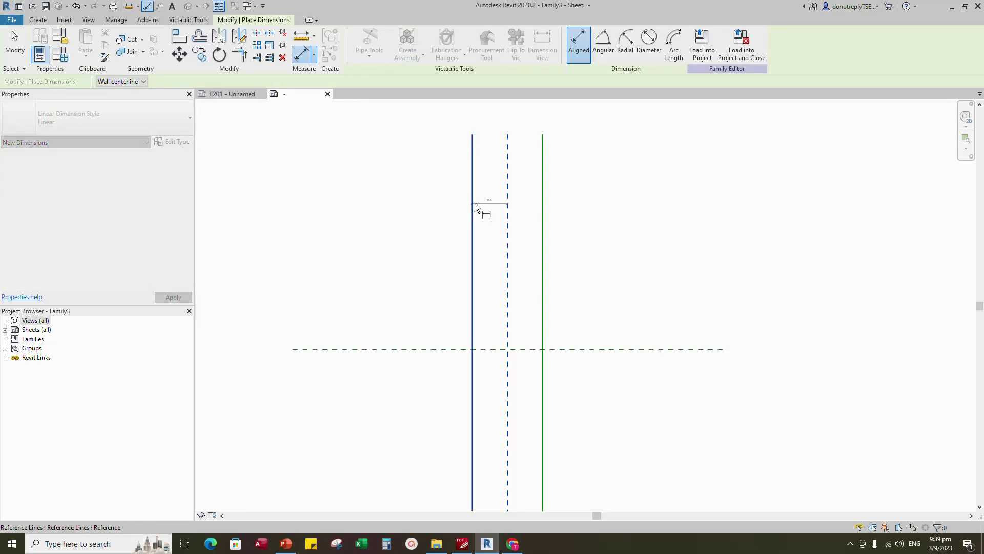
pyautogui.click(473, 204)
pyautogui.click(543, 214)
pyautogui.click(582, 208)
pyautogui.click(508, 195)
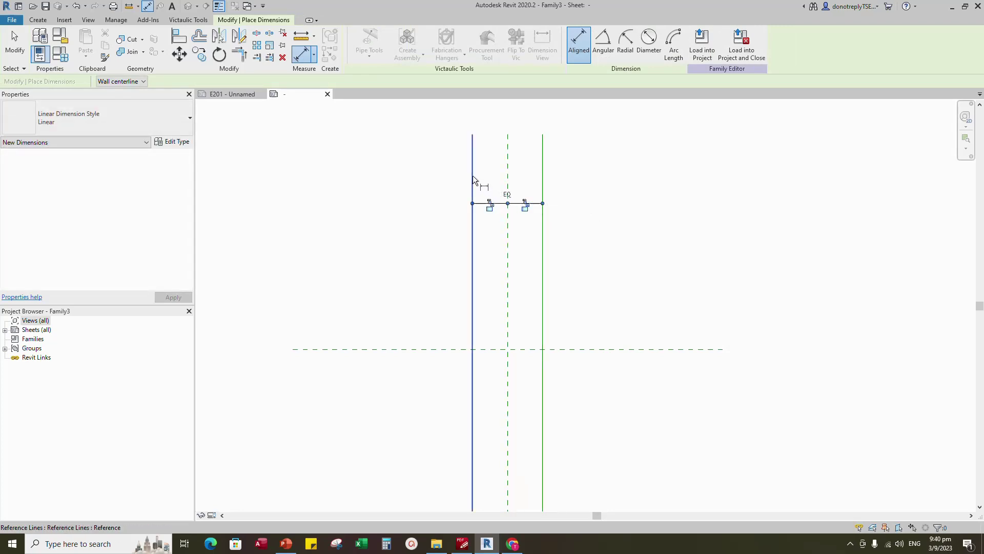
pyautogui.click(472, 175)
pyautogui.click(543, 177)
pyautogui.click(569, 177)
pyautogui.press('Escape')
# - Label the overall 100 dimension with a new Border Line Length parameter
pyautogui.click(525, 176)
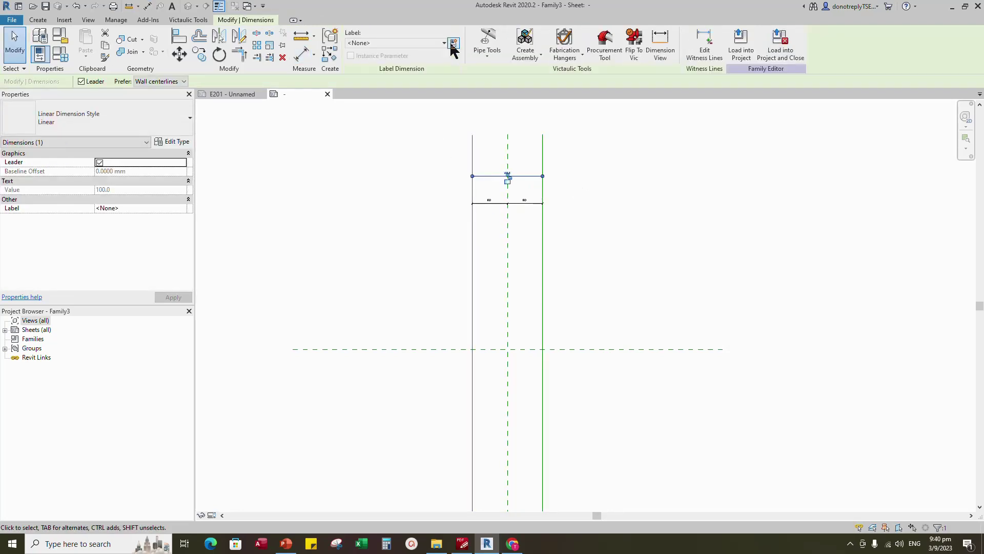
pyautogui.click(454, 43)
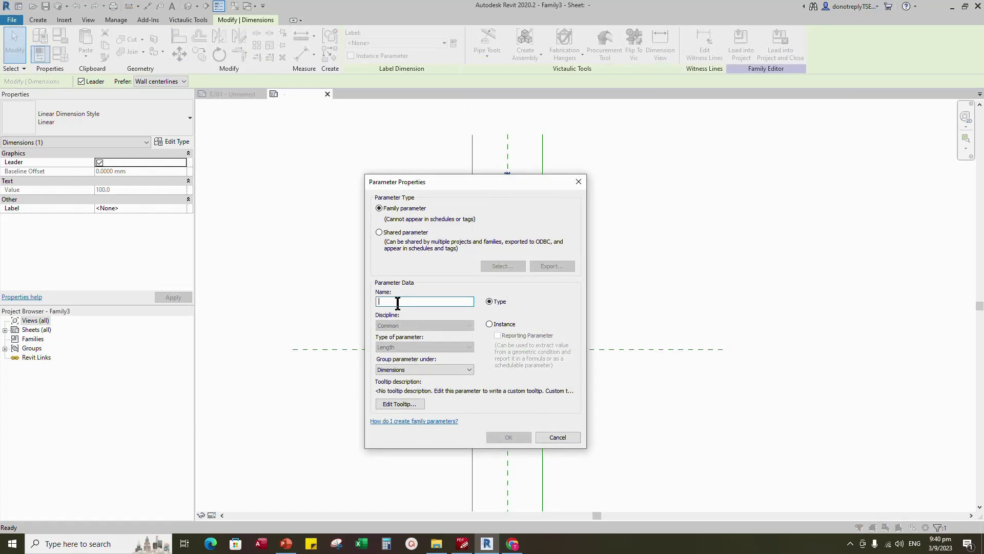
pyautogui.write('Border Line Length')
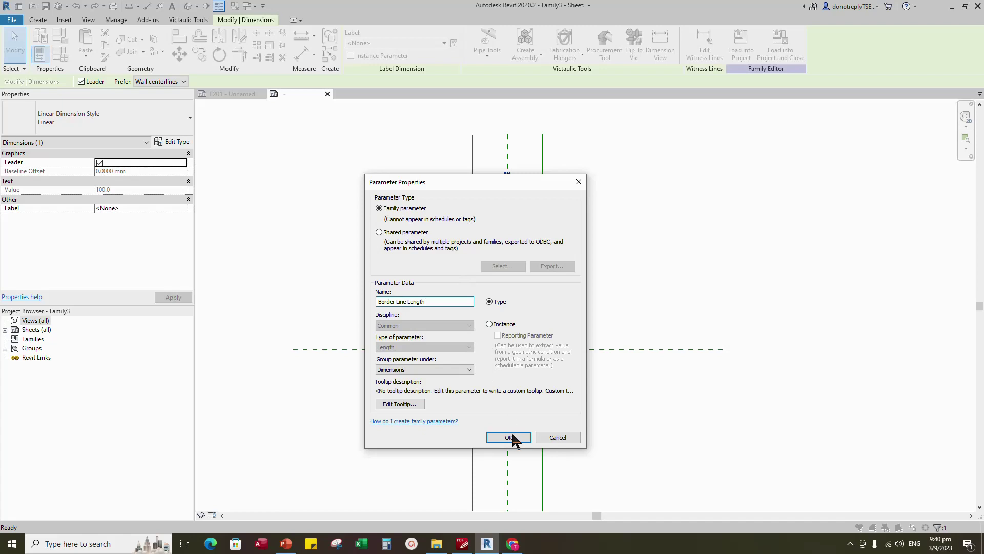
pyautogui.click(510, 437)
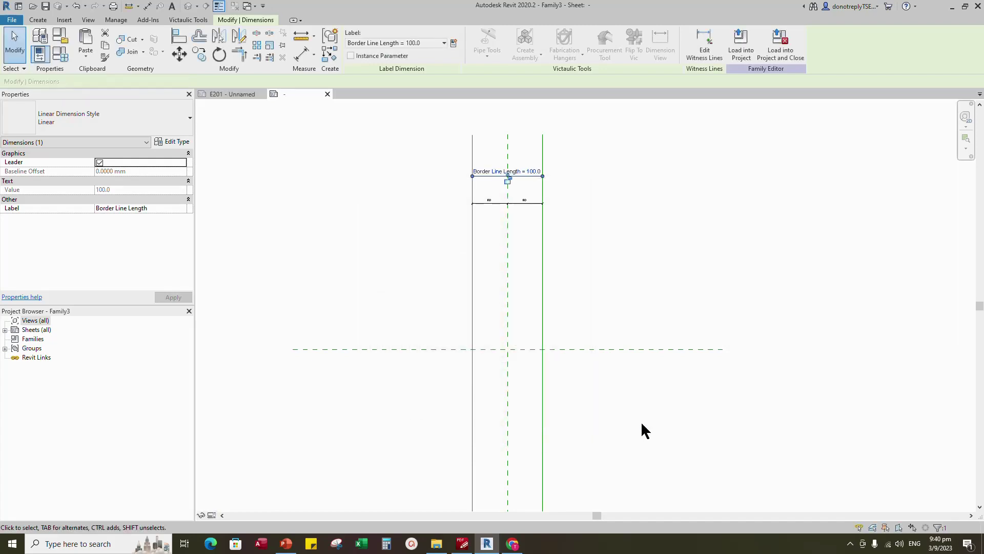
pyautogui.click(641, 431)
# - Add reference lines offset 10 above and below the horizontal plane
pyautogui.scroll(1, 639, 420)
pyautogui.click(38, 19)
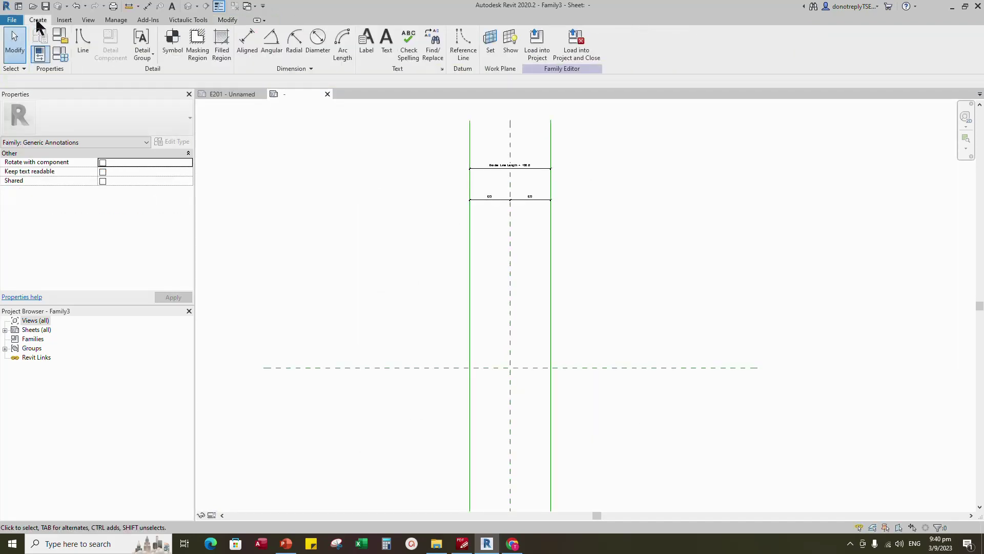
pyautogui.click(467, 51)
pyautogui.doubleClick(121, 81)
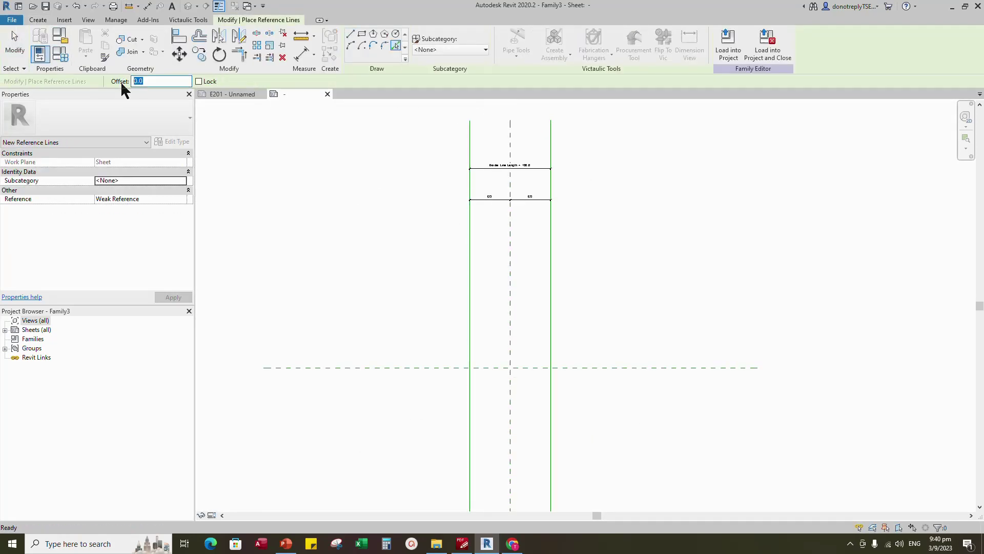
pyautogui.write('10')
pyautogui.click(598, 366)
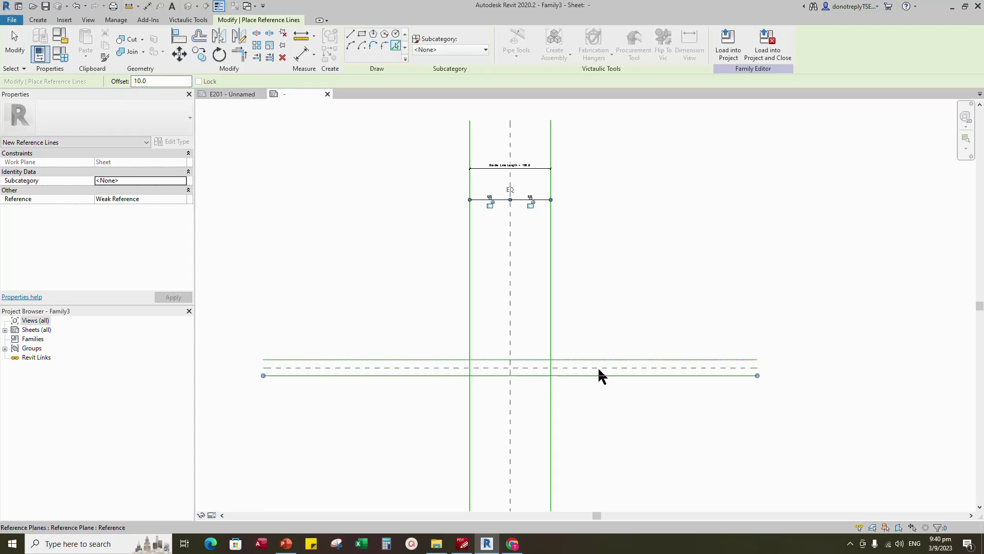
# - Dimension the lines equally about the horizontal plane and add an overall 20 dimension
pyautogui.press('d')
pyautogui.press('i')
pyautogui.scroll(2, 756, 382)
pyautogui.click(650, 347)
pyautogui.click(643, 359)
pyautogui.click(638, 372)
pyautogui.click(635, 395)
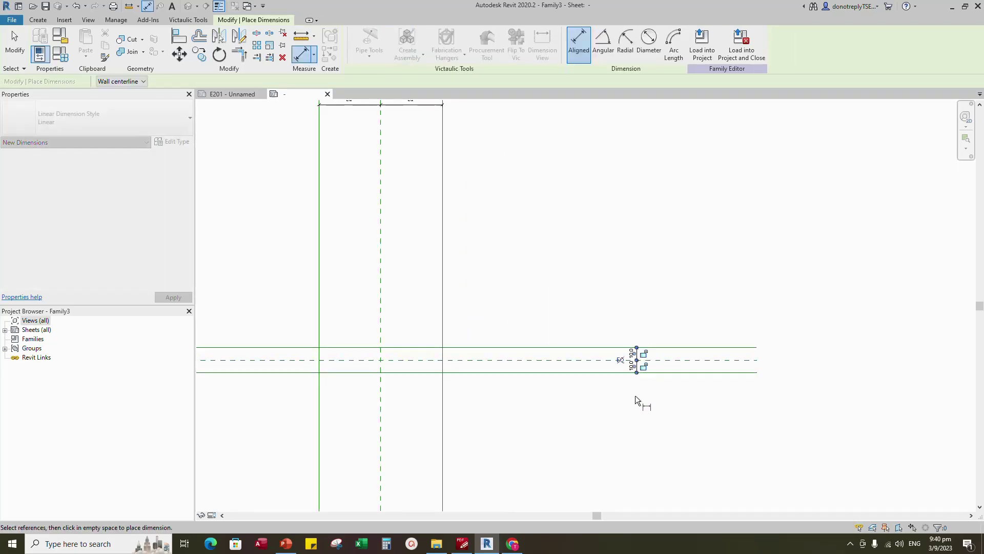
pyautogui.click(635, 358)
pyautogui.click(666, 347)
pyautogui.click(672, 372)
pyautogui.click(677, 403)
pyautogui.press('Escape')
# - Label the overall 20 dimension with a new Border Line Height type parameter
pyautogui.click(677, 369)
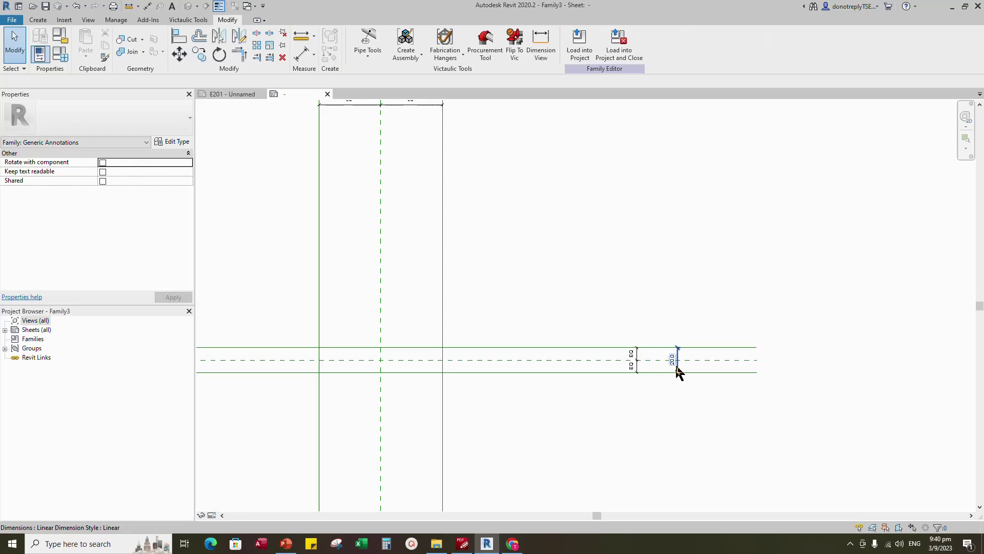
pyautogui.click(454, 43)
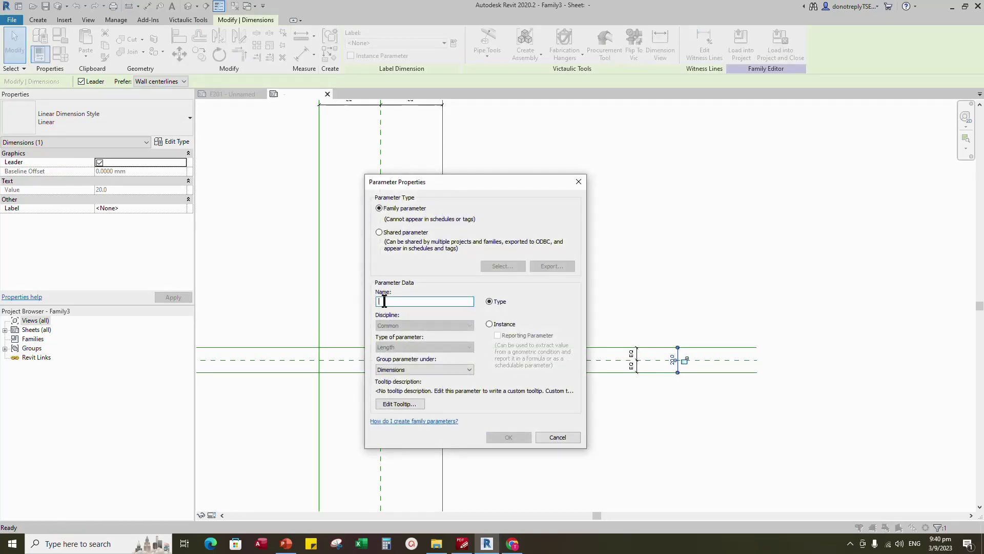
pyautogui.write('Border Line Height')
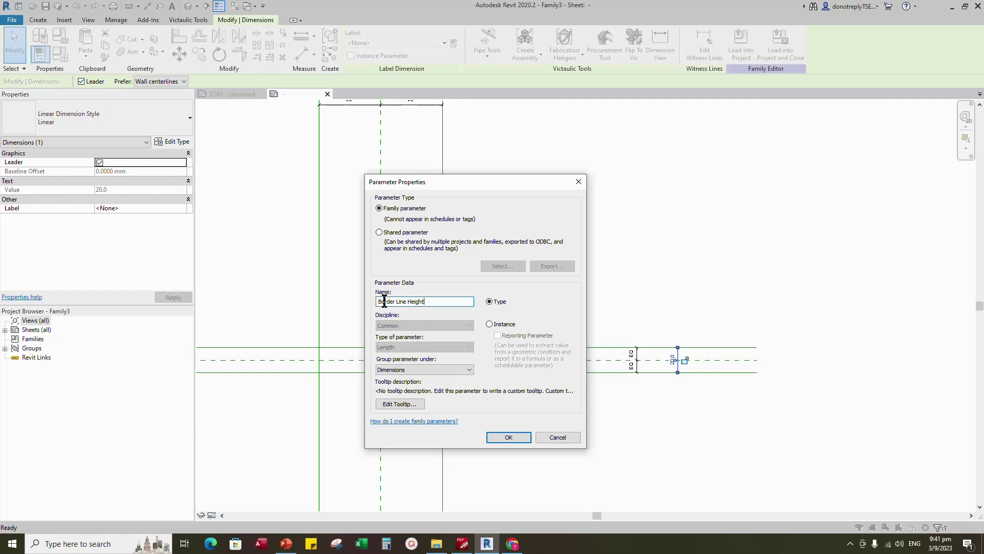
pyautogui.click(508, 437)
pyautogui.scroll(-3, 546, 425)
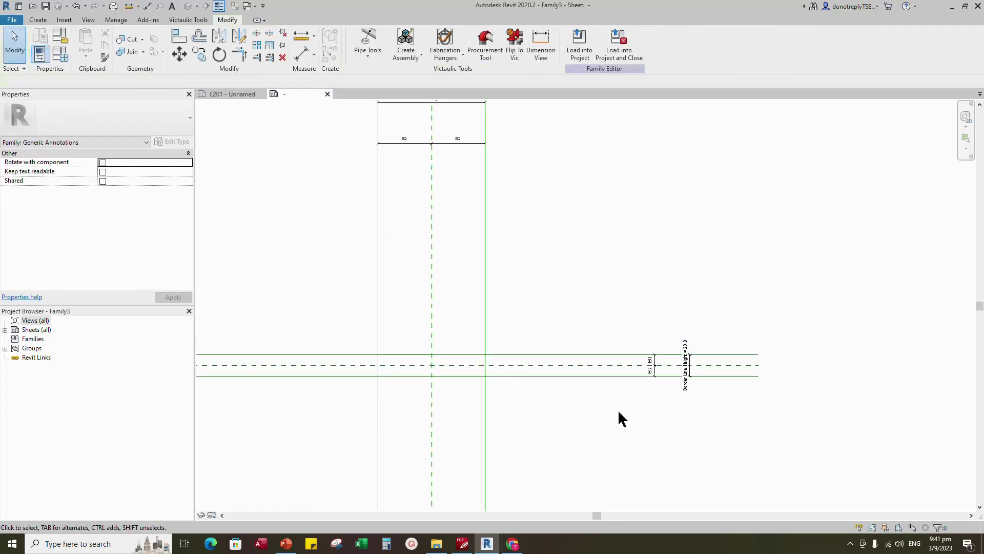
# - Draw a rectangular border of lines between opposite reference-line intersections, 100 by 20
pyautogui.click(38, 20)
pyautogui.click(83, 45)
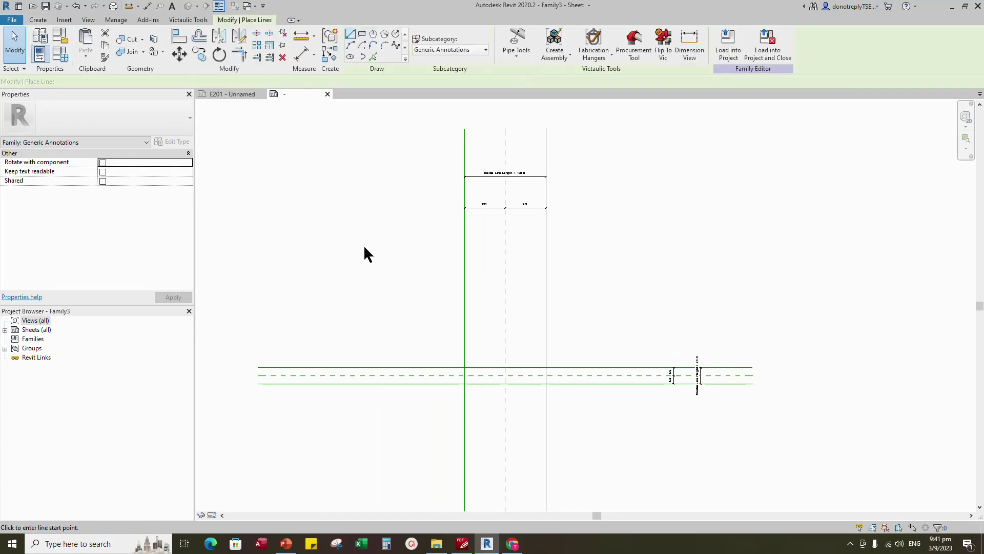
pyautogui.click(361, 33)
pyautogui.click(465, 367)
pyautogui.click(546, 384)
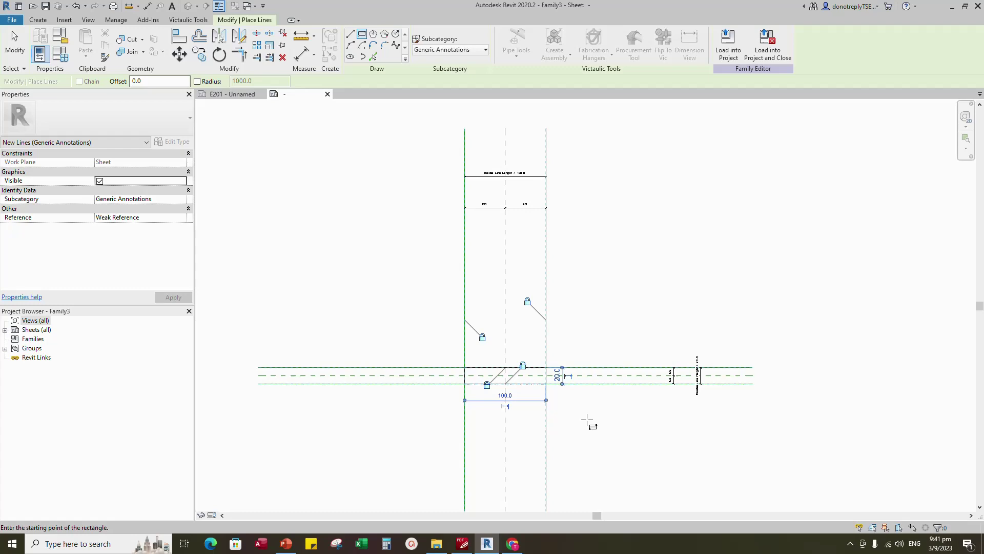
pyautogui.scroll(5, 521, 402)
pyautogui.press('Escape')
pyautogui.press('Escape')
pyautogui.scroll(-3, 490, 329)
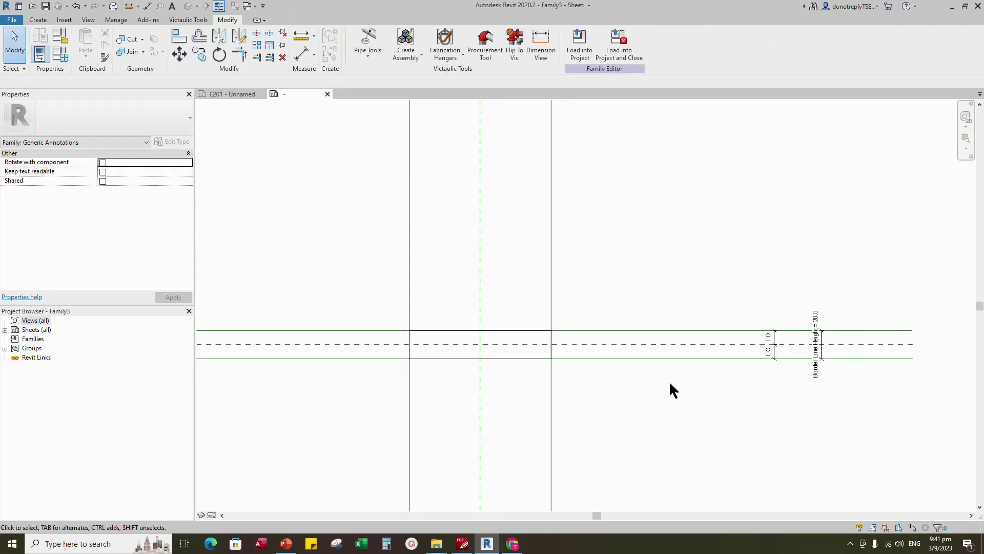
pyautogui.click(38, 19)
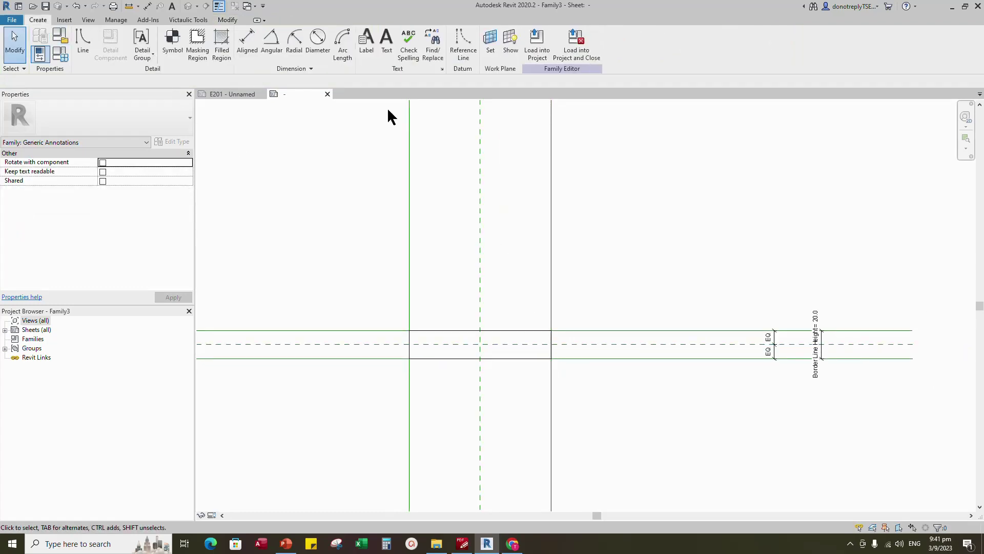
# - Duplicate the 3mm text type as 7mm, with Transparent background and text size 7
pyautogui.click(386, 41)
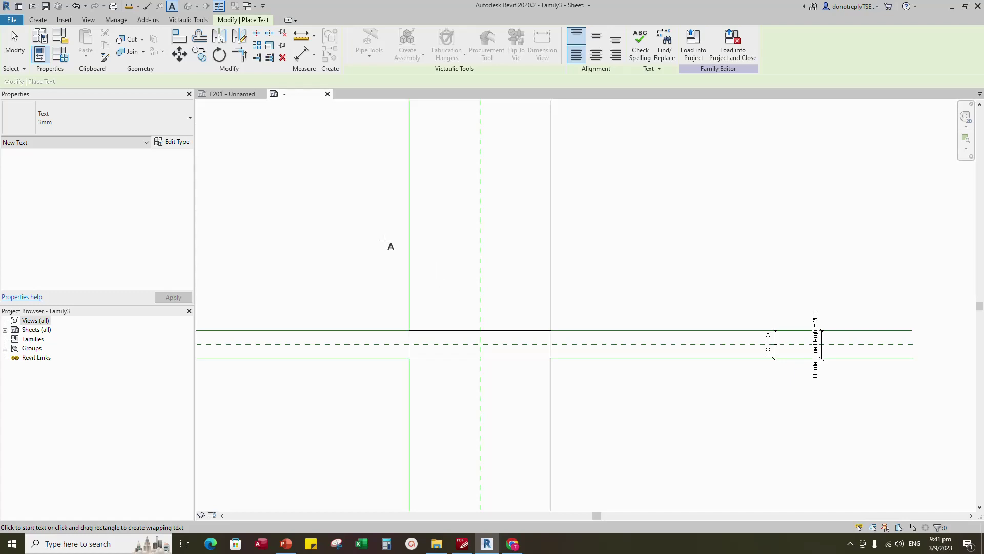
pyautogui.click(172, 142)
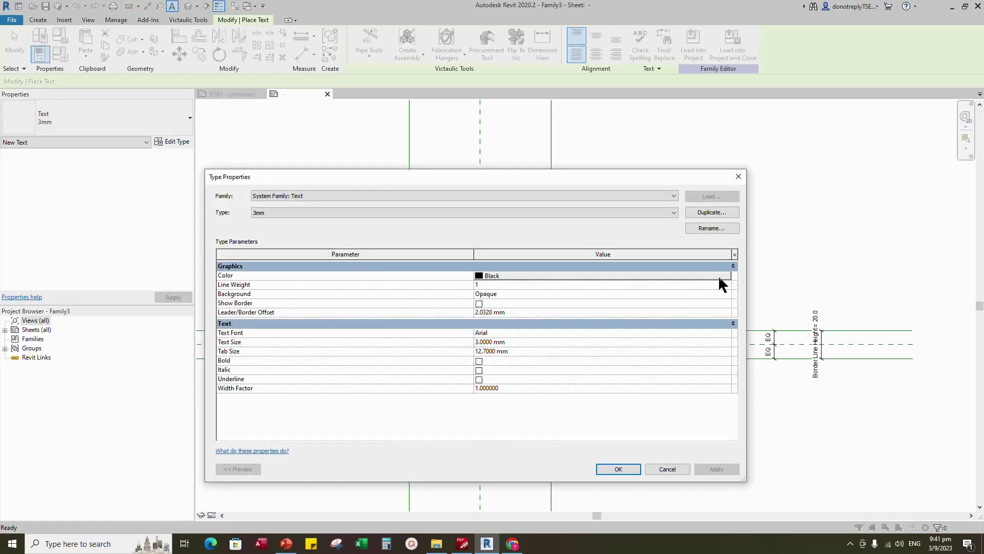
pyautogui.click(712, 213)
pyautogui.write('7mm')
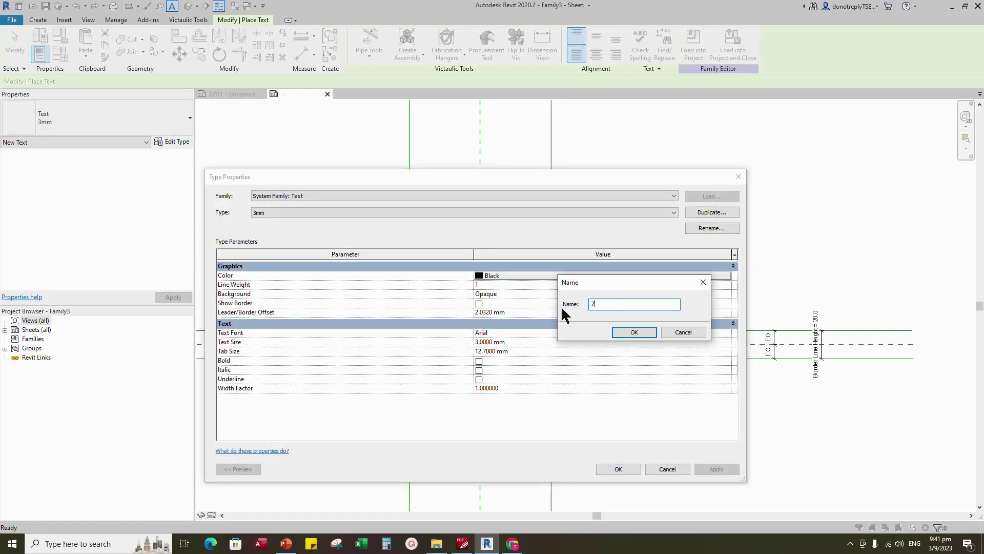
pyautogui.click(625, 333)
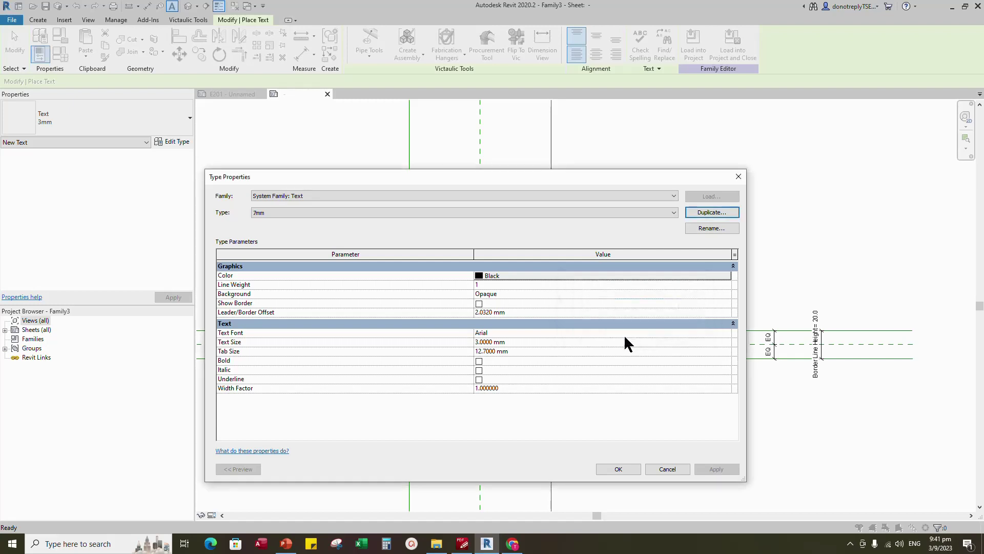
pyautogui.click(726, 294)
pyautogui.click(726, 293)
pyautogui.click(517, 313)
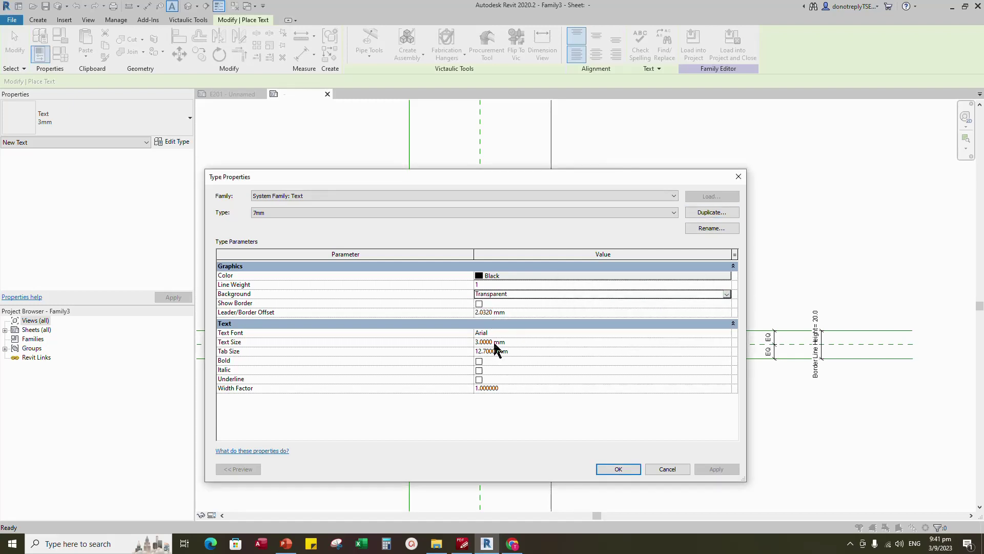
pyautogui.click(449, 341)
pyautogui.press('BackSpace')
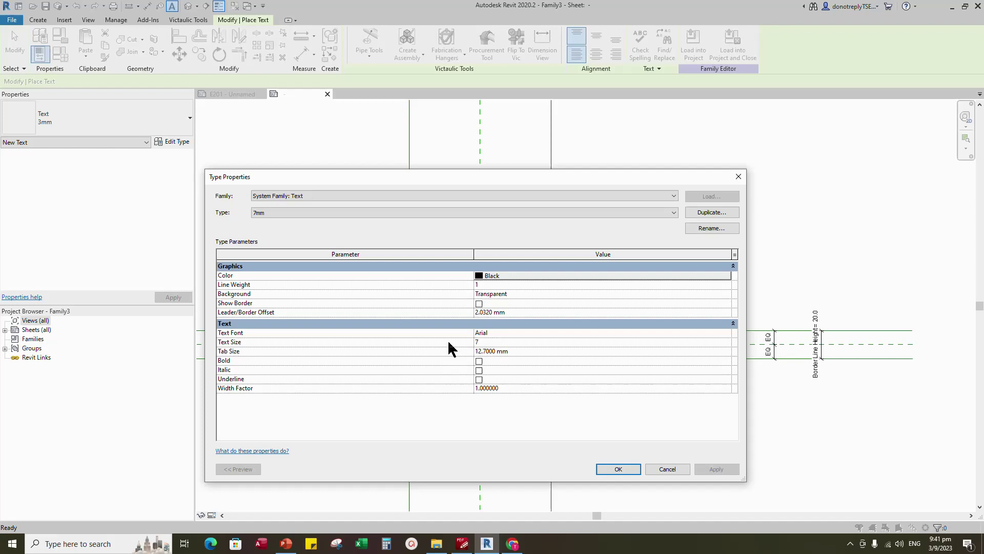
# - Place a 7mm TENDER DRAWING text note inside the border rectangle
pyautogui.click(618, 469)
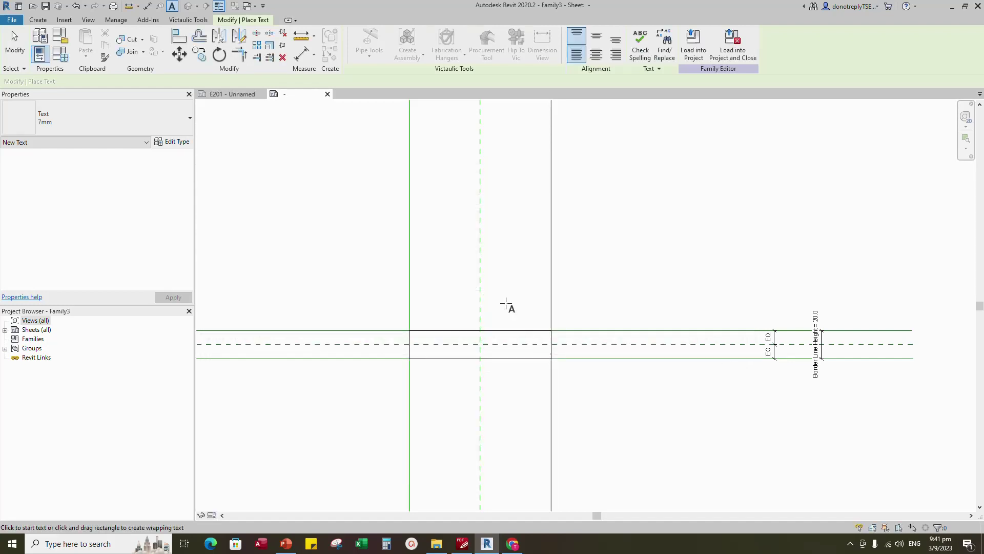
pyautogui.click(450, 260)
pyautogui.write('T')
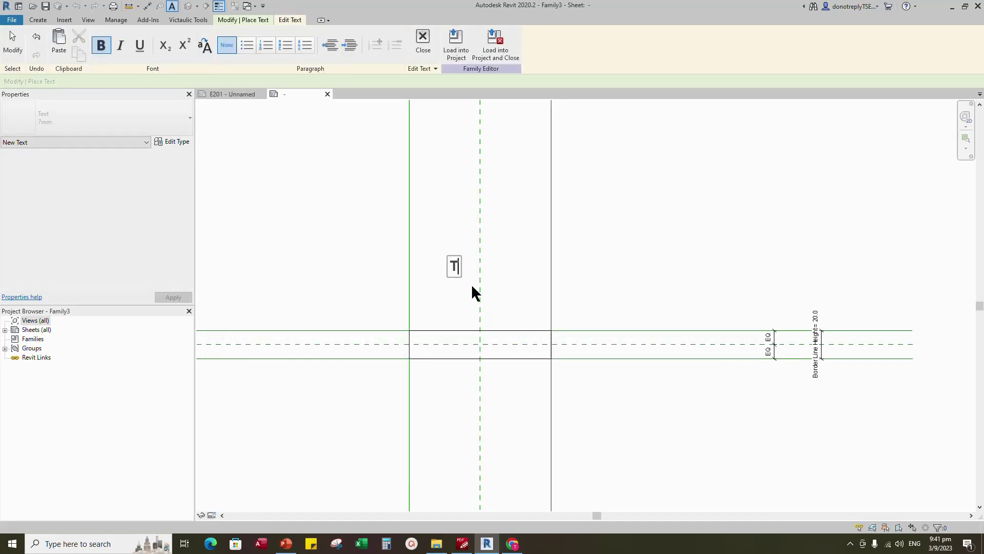
pyautogui.write('ENDER DRAWING')
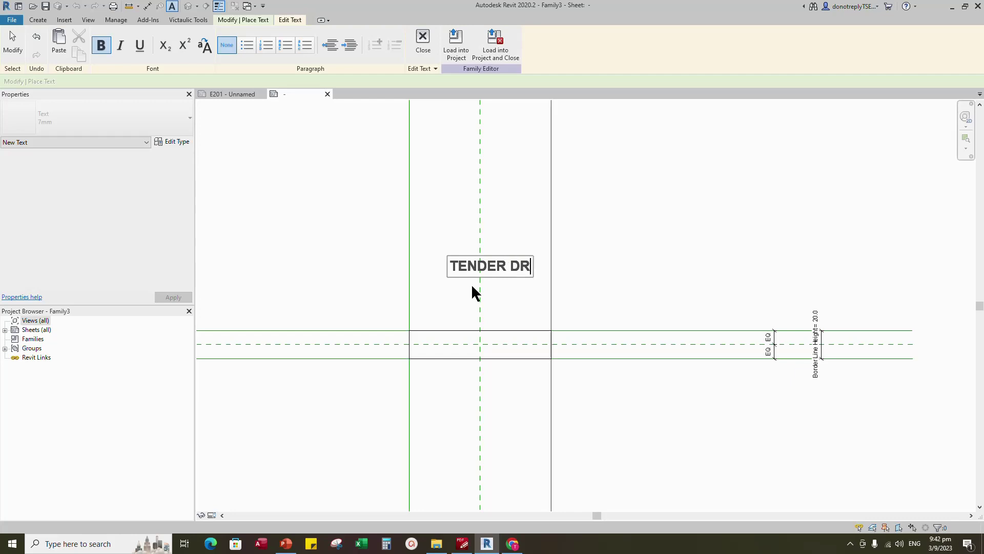
pyautogui.click(595, 303)
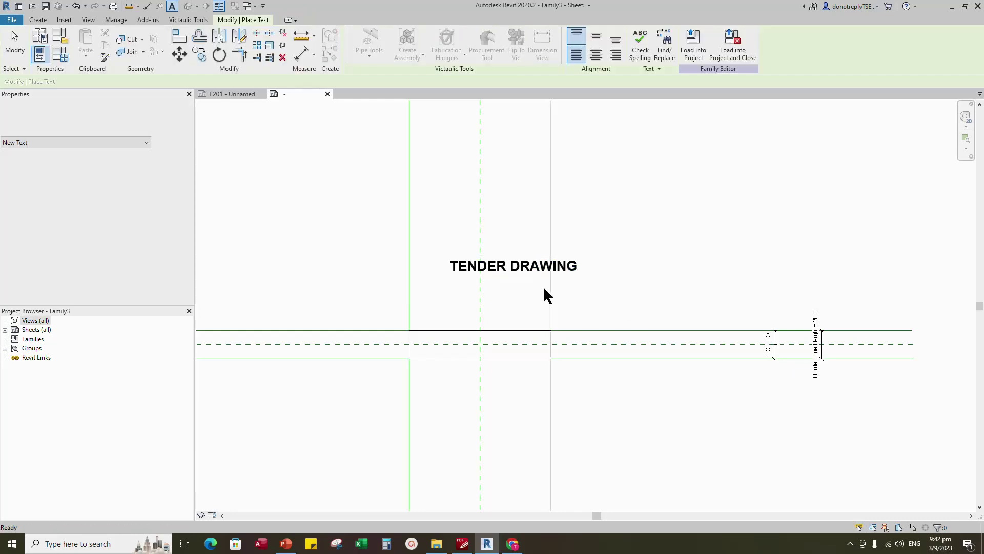
pyautogui.moveTo(451, 264); pyautogui.dragTo(416, 329)
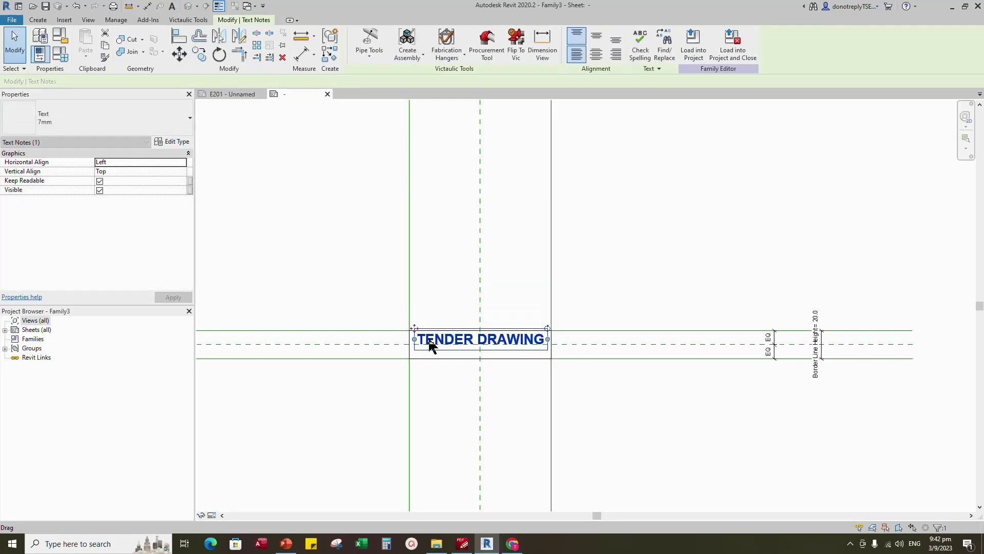
# - Link the TENDER DRAWING text's visibility to a new Tender Drawing parameter
pyautogui.click(191, 189)
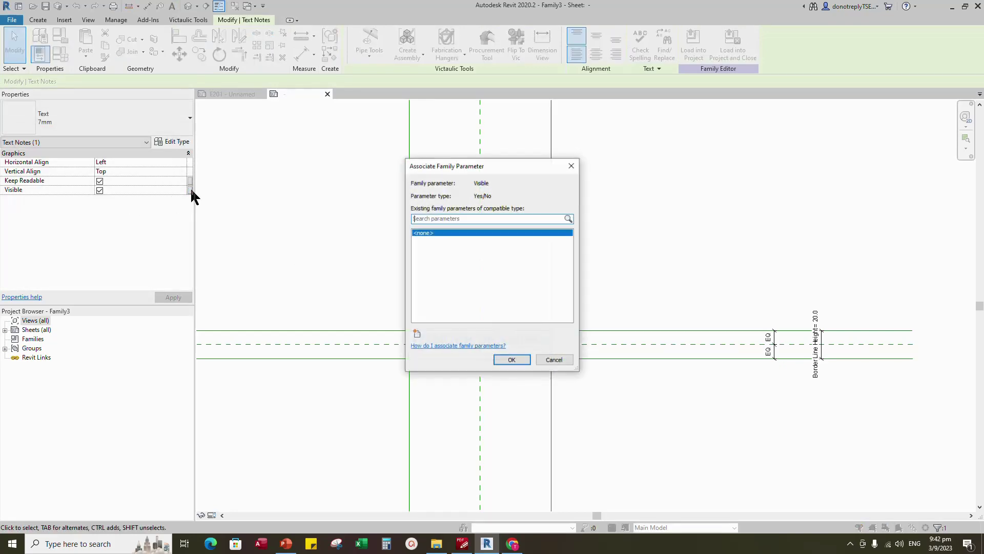
pyautogui.click(416, 336)
pyautogui.write('T')
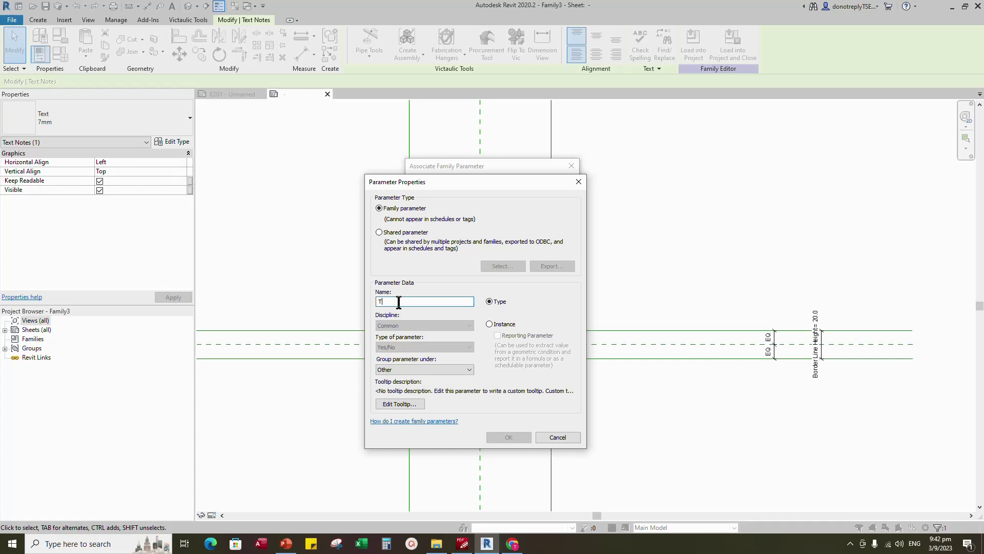
pyautogui.write('ender Drawing')
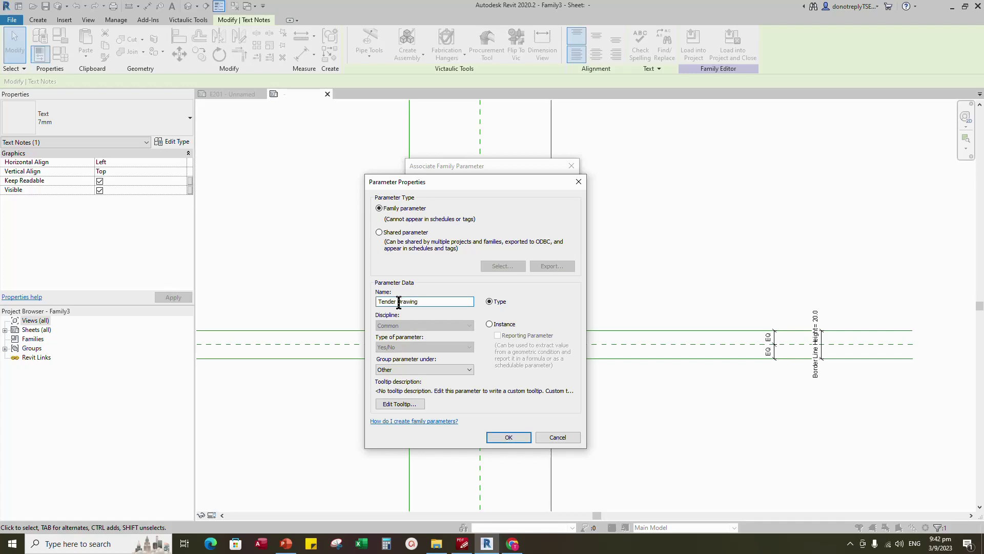
pyautogui.click(505, 438)
pyautogui.click(505, 361)
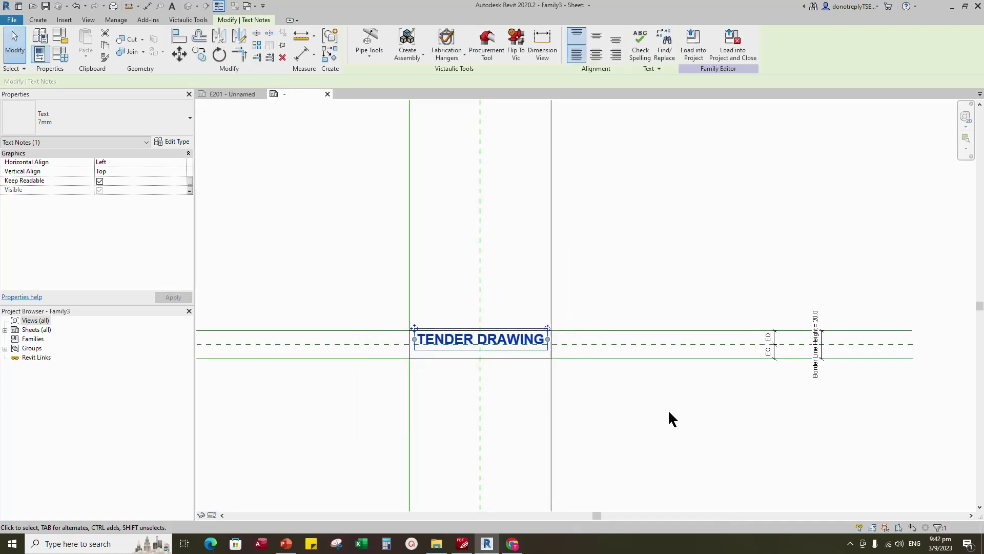
pyautogui.click(669, 412)
# - Add a SHOP DRAWING text note above the border rectangle
pyautogui.click(38, 19)
pyautogui.click(386, 45)
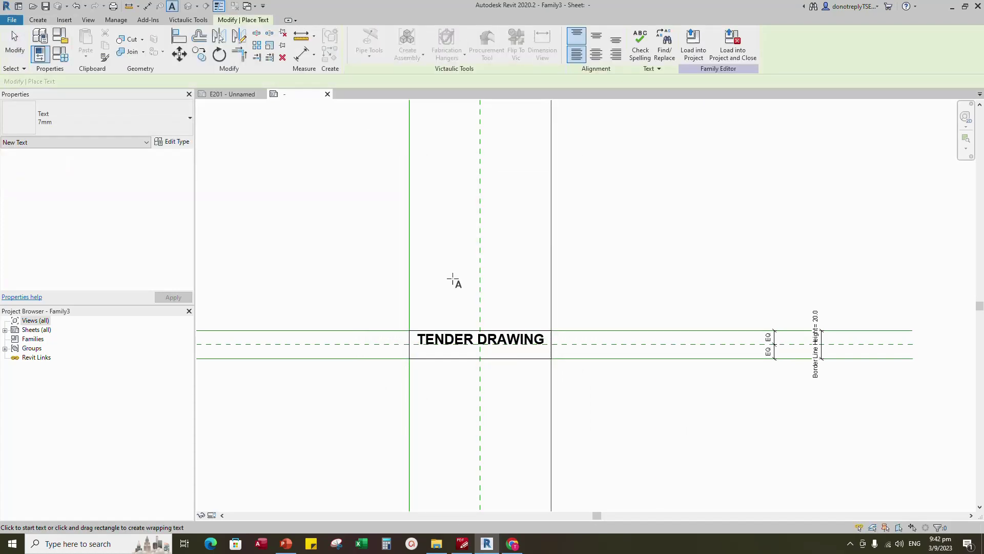
pyautogui.click(454, 278)
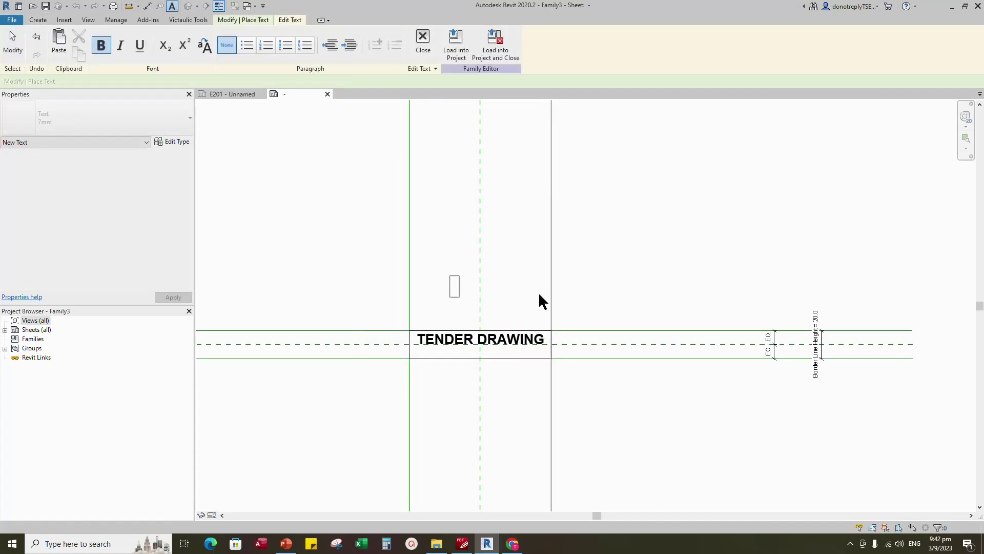
pyautogui.write('SHOP')
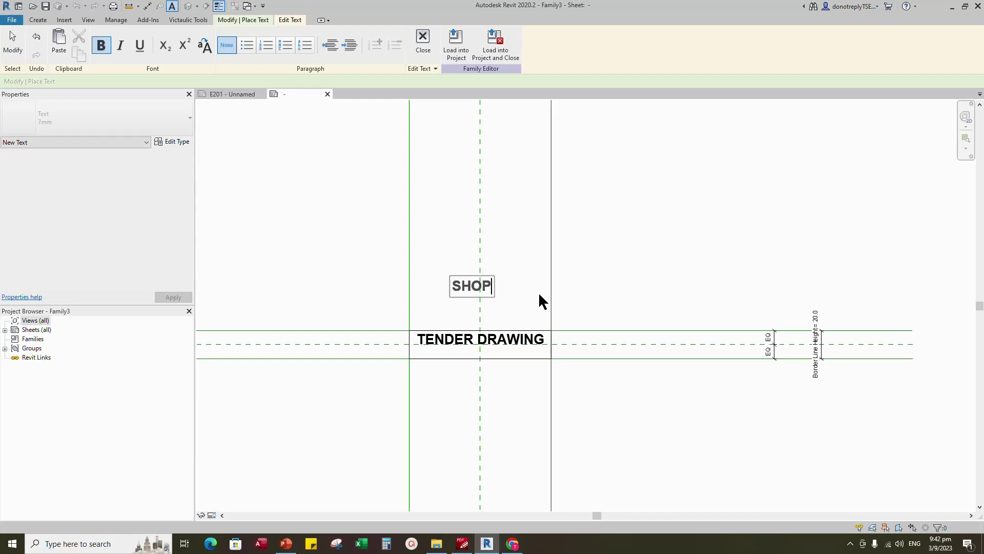
pyautogui.write(' DRAWING')
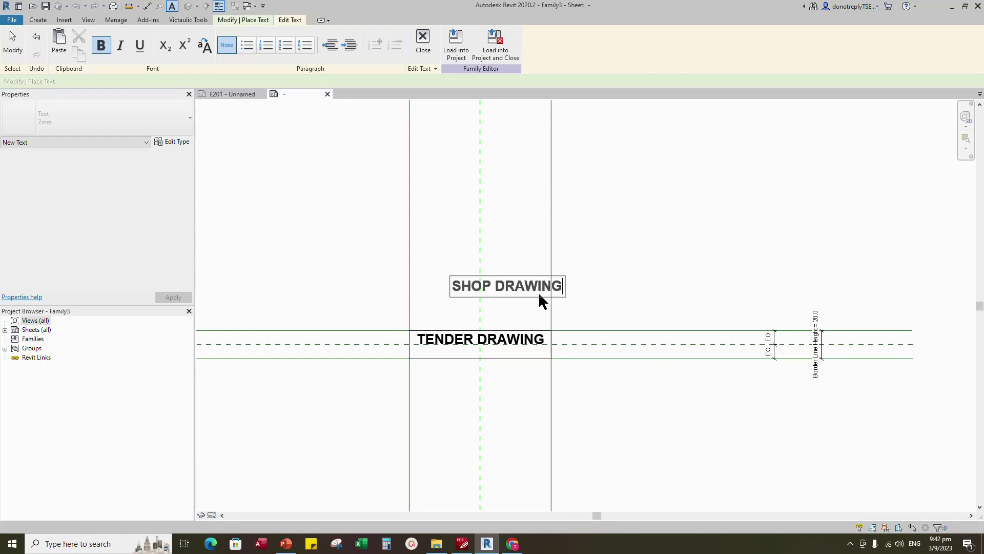
pyautogui.click(617, 302)
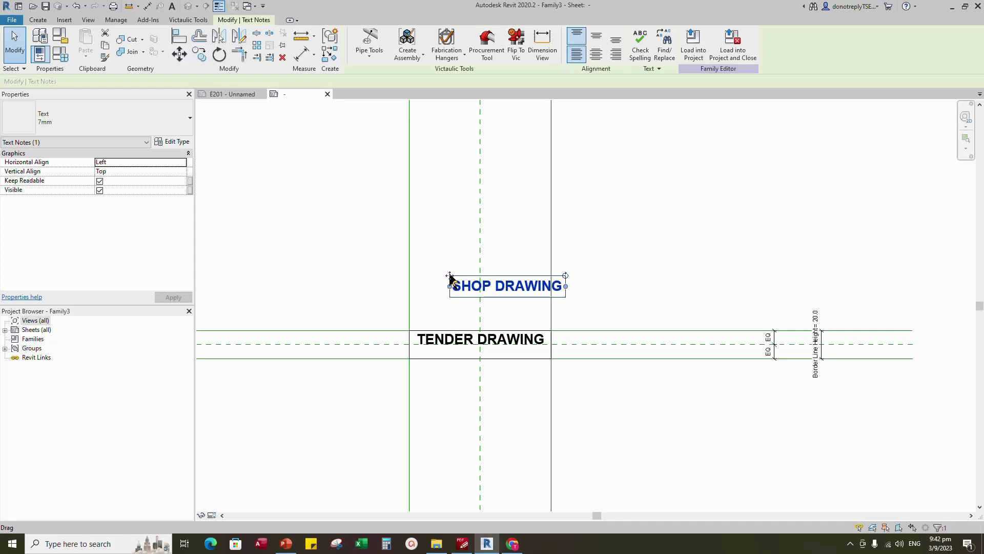
# - Link SHOP DRAWING's visibility to a new Shop Drawing parameter and move it onto TENDER DRAWING
pyautogui.click(190, 192)
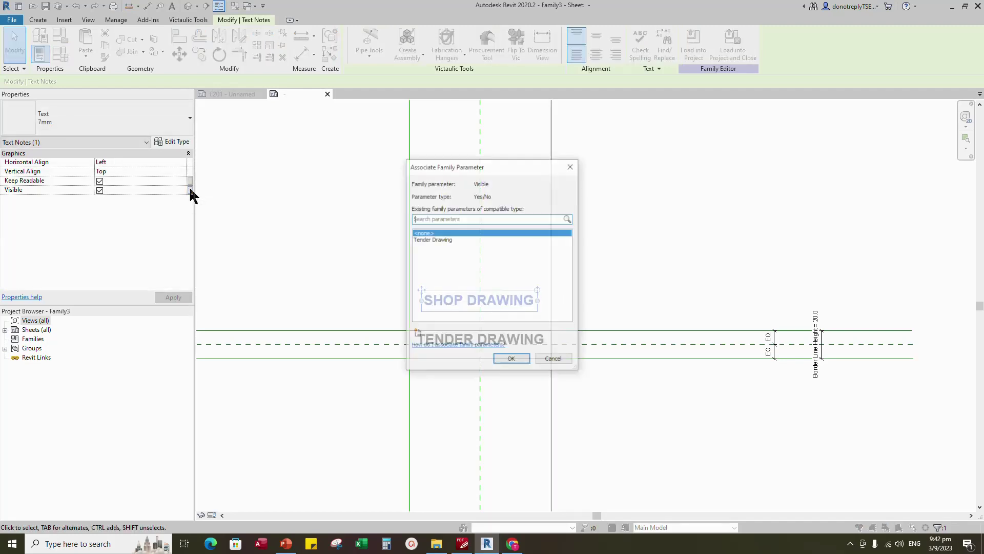
pyautogui.click(417, 333)
pyautogui.write('Shop Drawing')
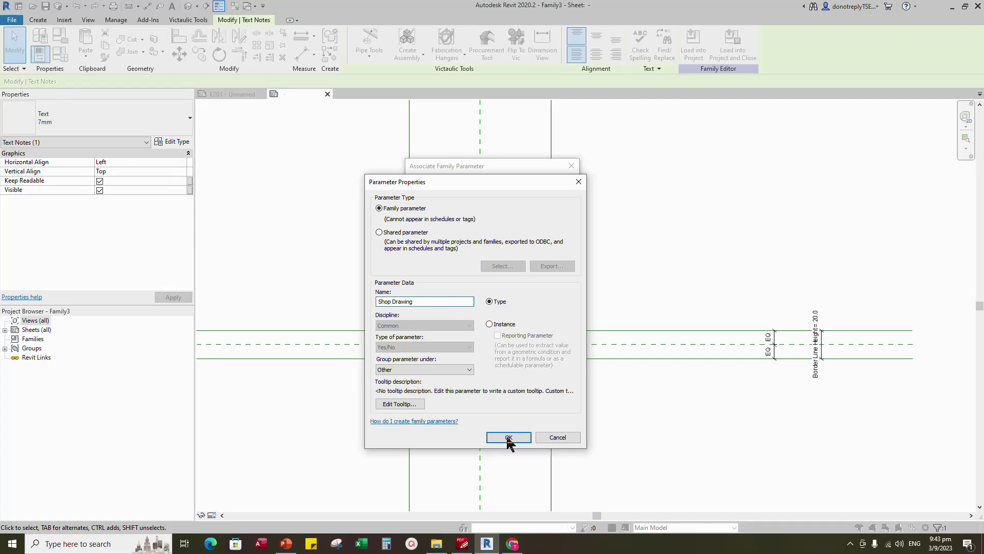
pyautogui.click(509, 437)
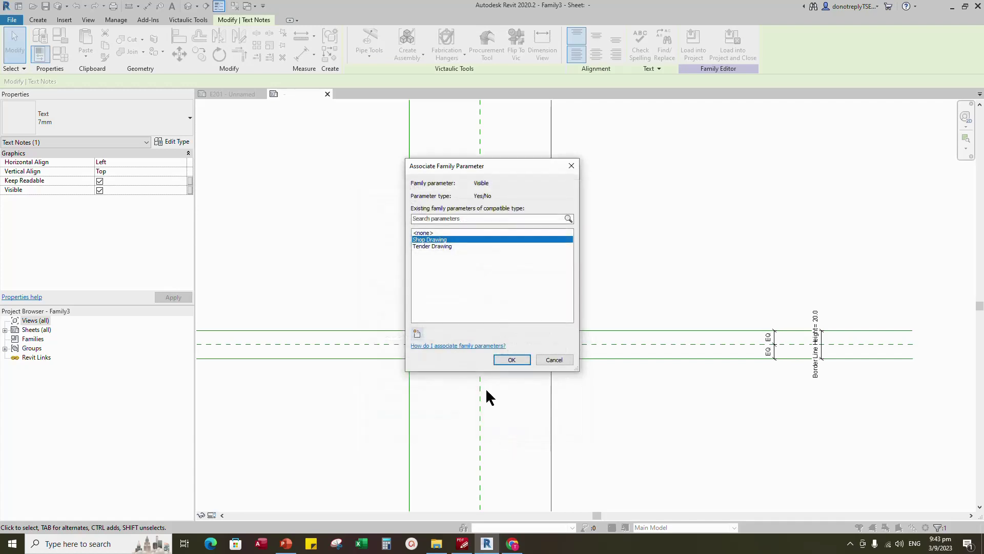
pyautogui.click(511, 361)
pyautogui.moveTo(421, 294); pyautogui.dragTo(421, 333)
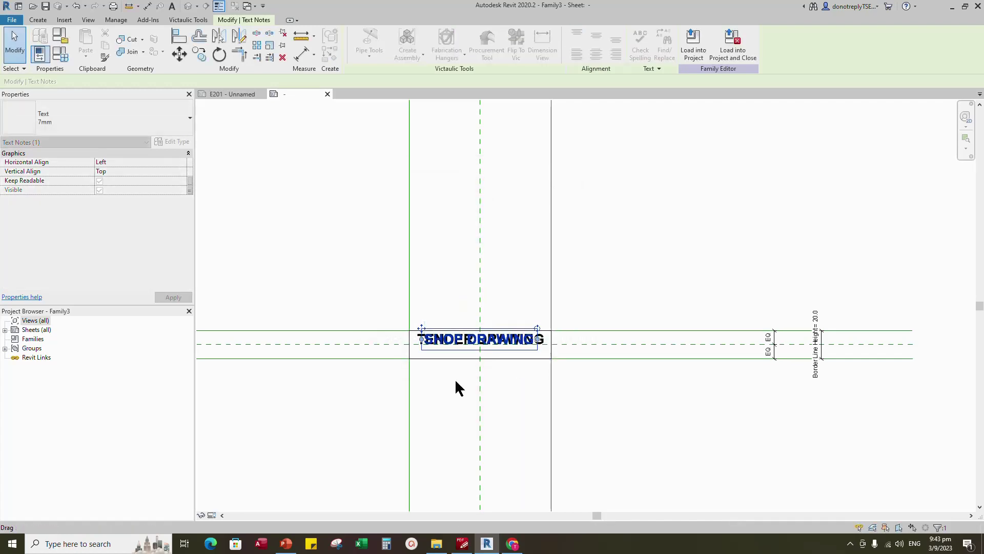
pyautogui.click(499, 398)
# - Add an AS-BUILT DRAWING text note above the stamp
pyautogui.click(37, 20)
pyautogui.click(387, 41)
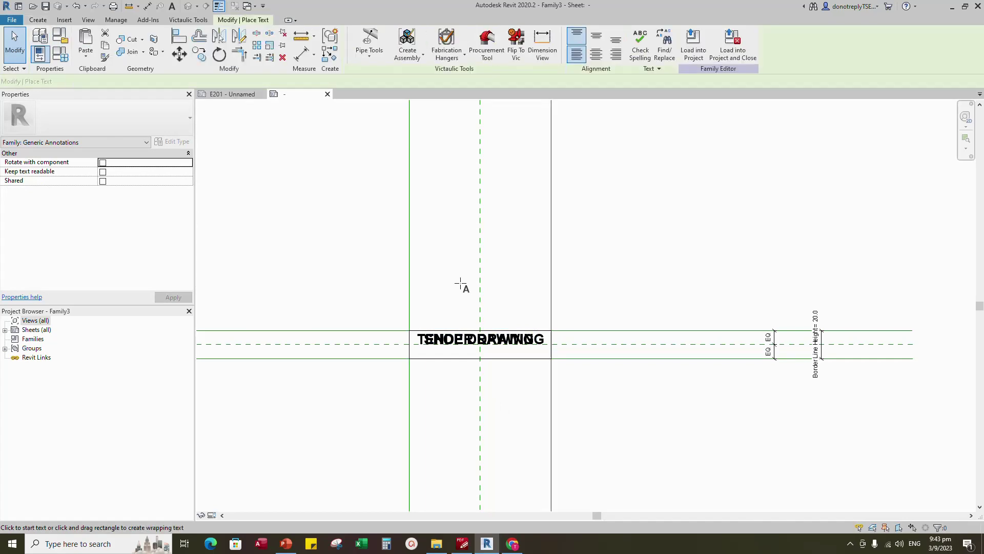
pyautogui.click(450, 267)
pyautogui.write('A')
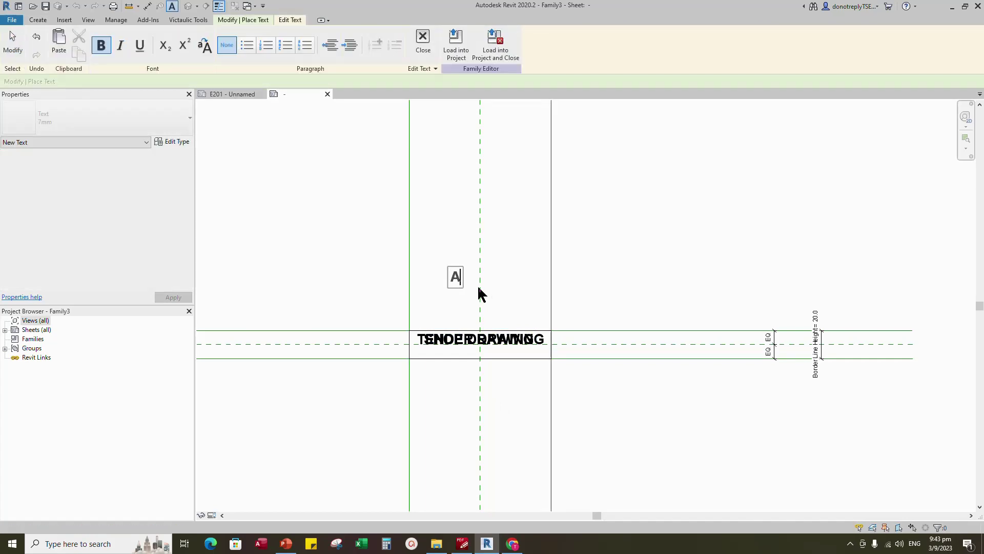
pyautogui.write('S-BUILT ')
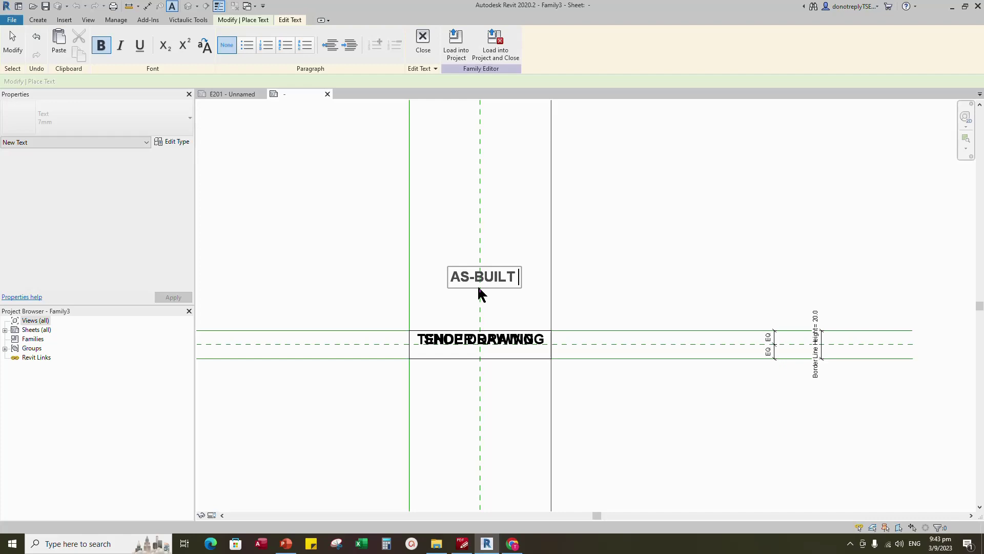
pyautogui.write('DRAWING')
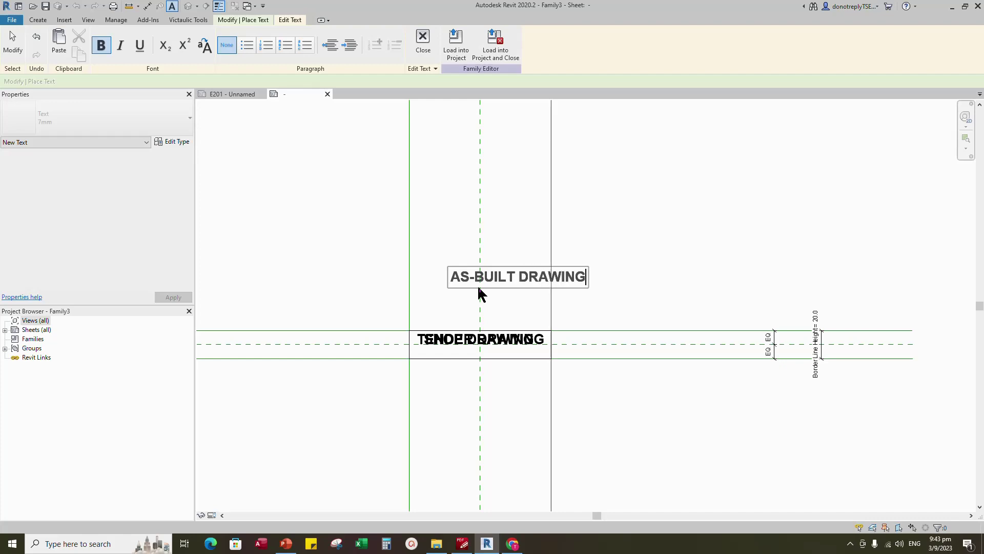
pyautogui.click(606, 307)
pyautogui.press('Escape')
pyautogui.moveTo(515, 278); pyautogui.dragTo(482, 290)
# - Link AS-BUILT DRAWING's visibility to a new As-Built Drawing parameter and stack it on the others
pyautogui.click(190, 190)
pyautogui.click(417, 332)
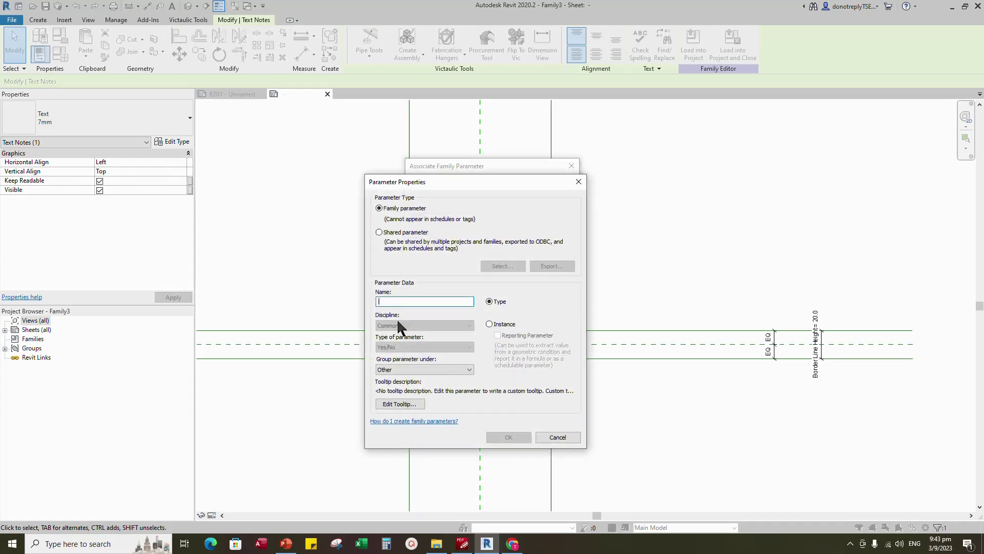
pyautogui.write('As-Built Drawing')
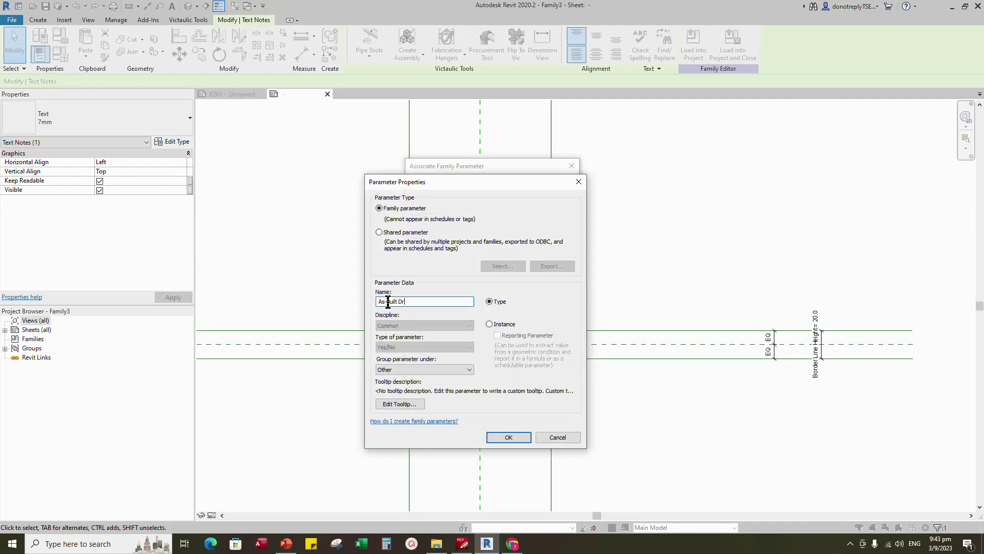
pyautogui.click(505, 436)
pyautogui.click(505, 359)
pyautogui.keyDown('ctrl'); pyautogui.moveTo(415, 280); pyautogui.dragTo(410, 325); pyautogui.keyUp('ctrl')
pyautogui.click(518, 416)
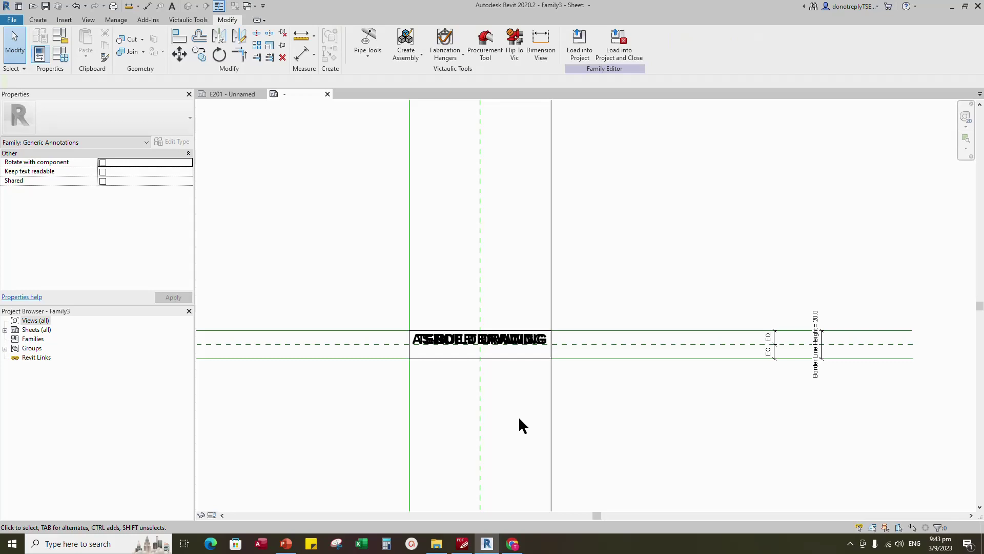
# - Add a Tender Drawing family type with Shop Drawing and As-Built Drawing unchecked, and apply
pyautogui.click(61, 55)
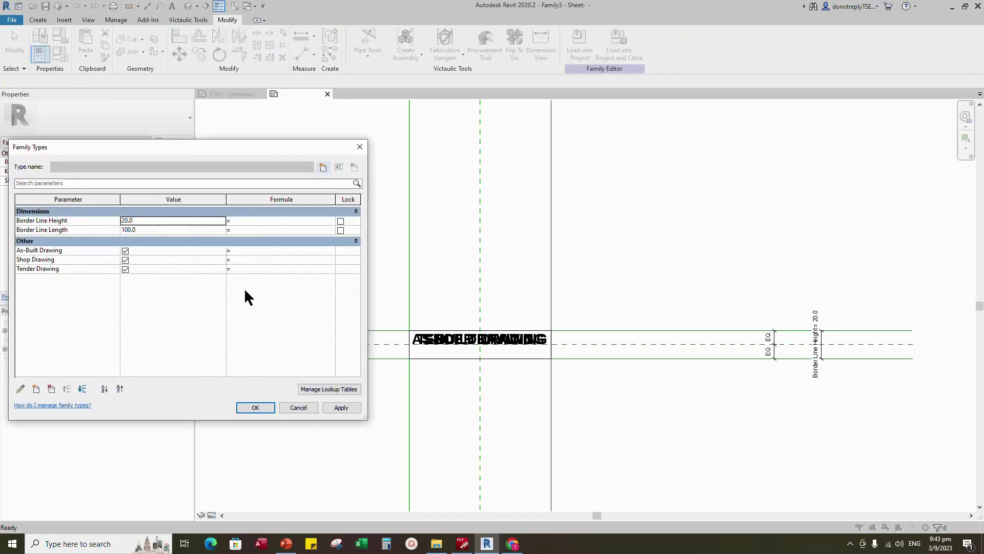
pyautogui.click(323, 168)
pyautogui.click(624, 306)
pyautogui.moveTo(624, 305); pyautogui.dragTo(571, 303)
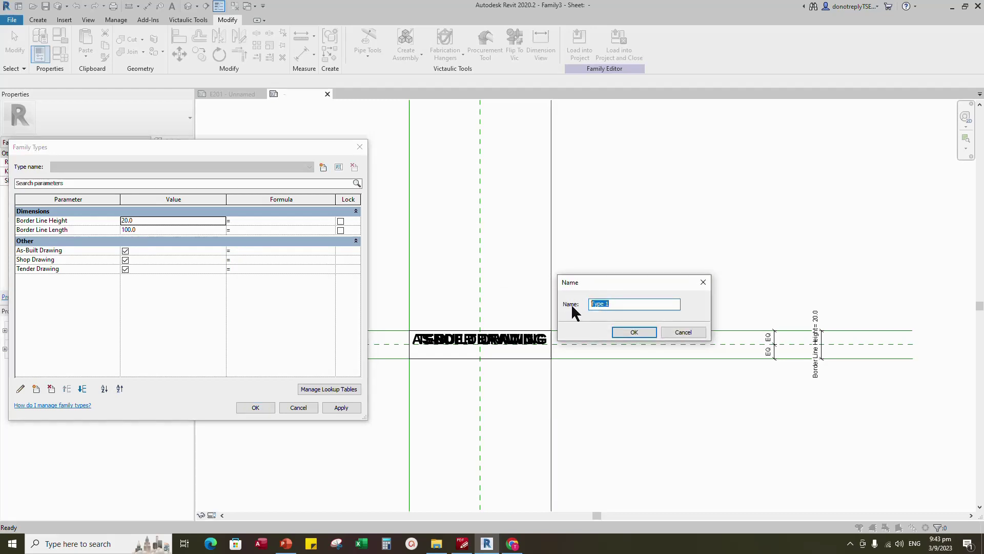
pyautogui.write('Tender Drawing')
pyautogui.click(630, 331)
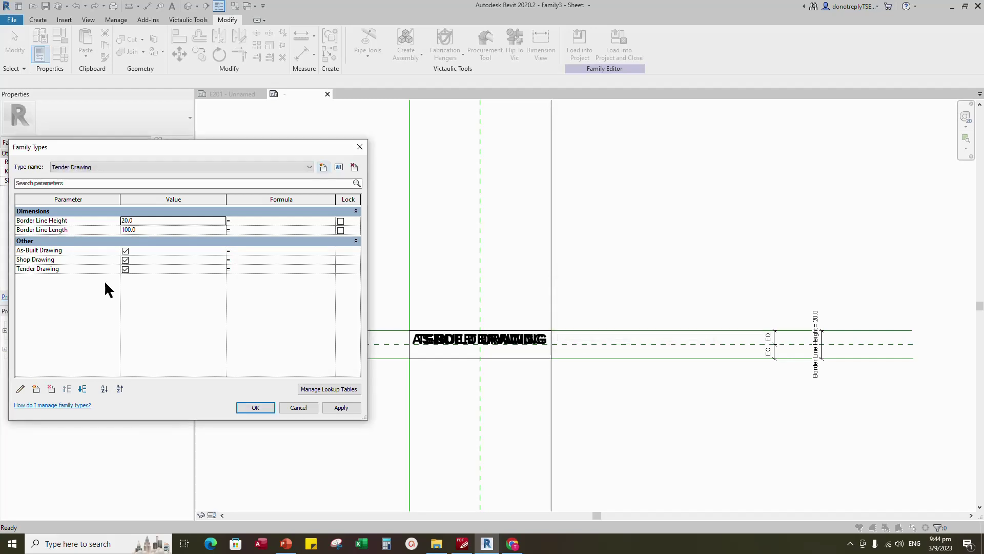
pyautogui.click(125, 259)
pyautogui.click(125, 251)
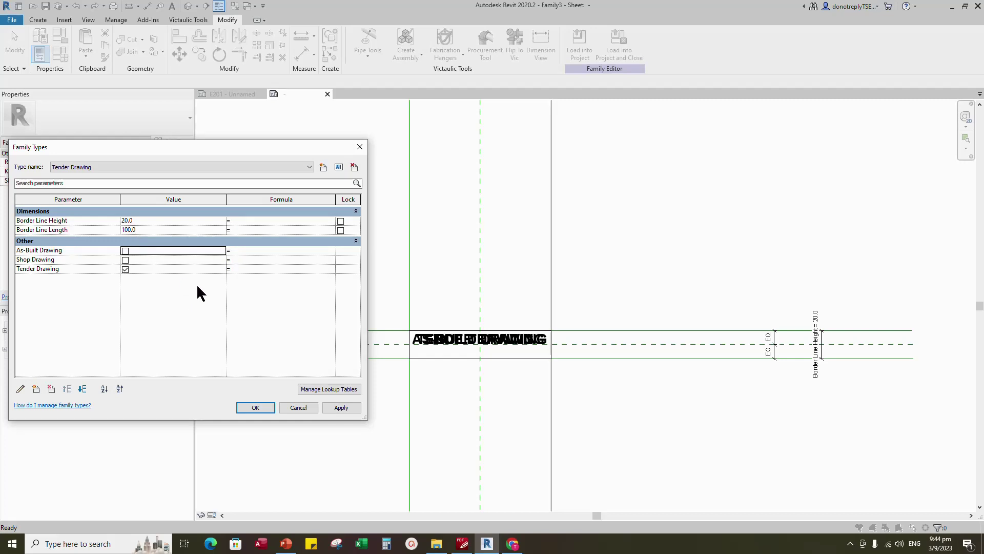
pyautogui.click(341, 407)
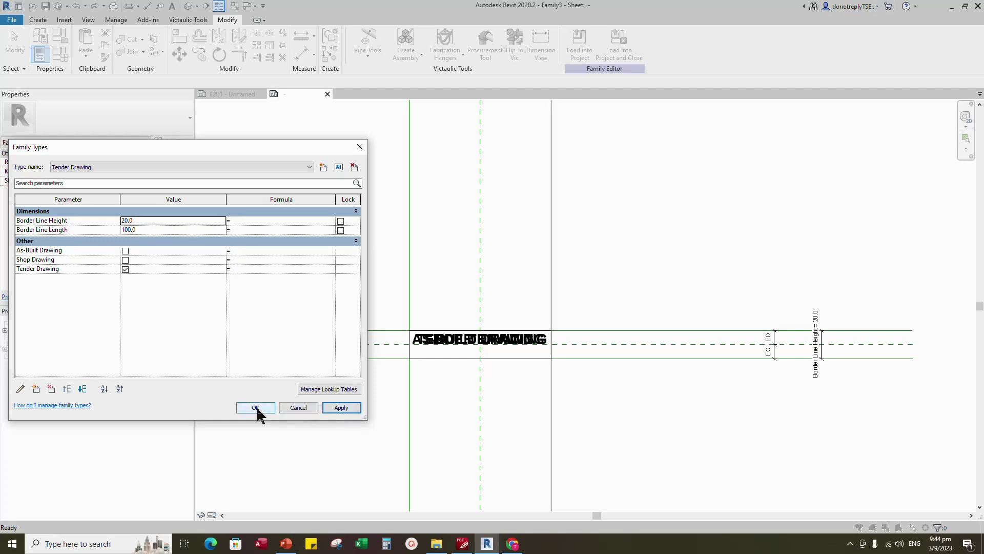
# - Add a Shop Drawing family type with Shop Drawing on and Tender Drawing off
pyautogui.click(323, 167)
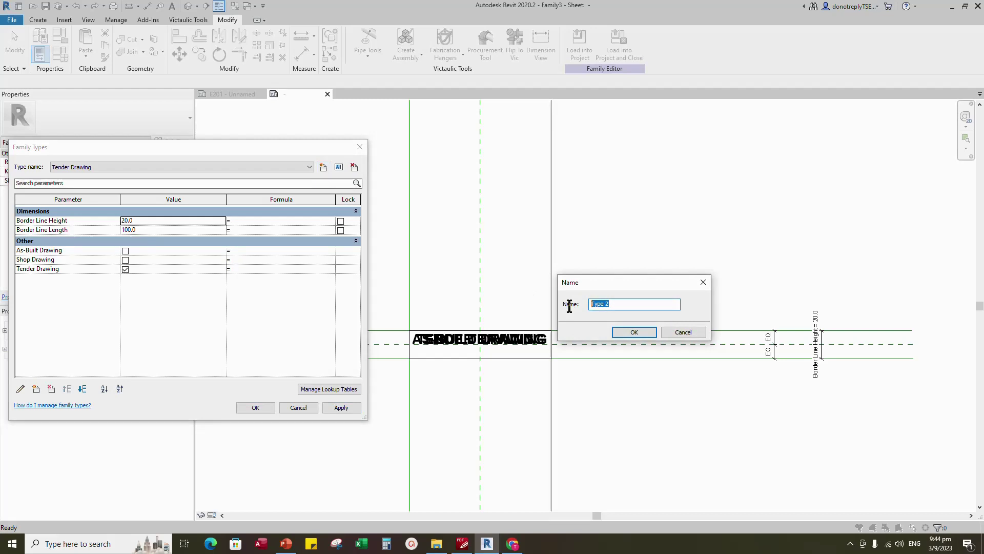
pyautogui.write('S')
pyautogui.write('op Drawing')
pyautogui.click(631, 332)
pyautogui.click(125, 260)
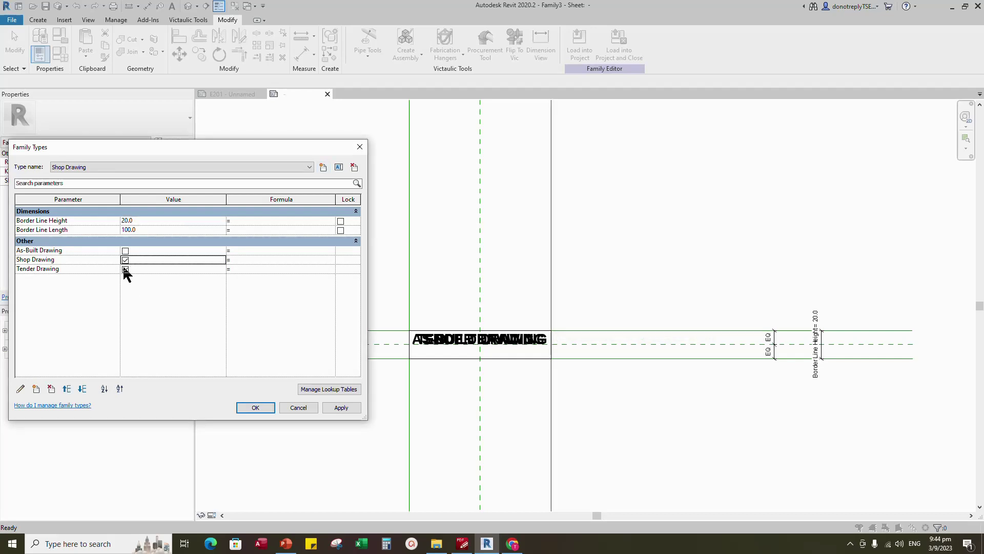
pyautogui.click(125, 269)
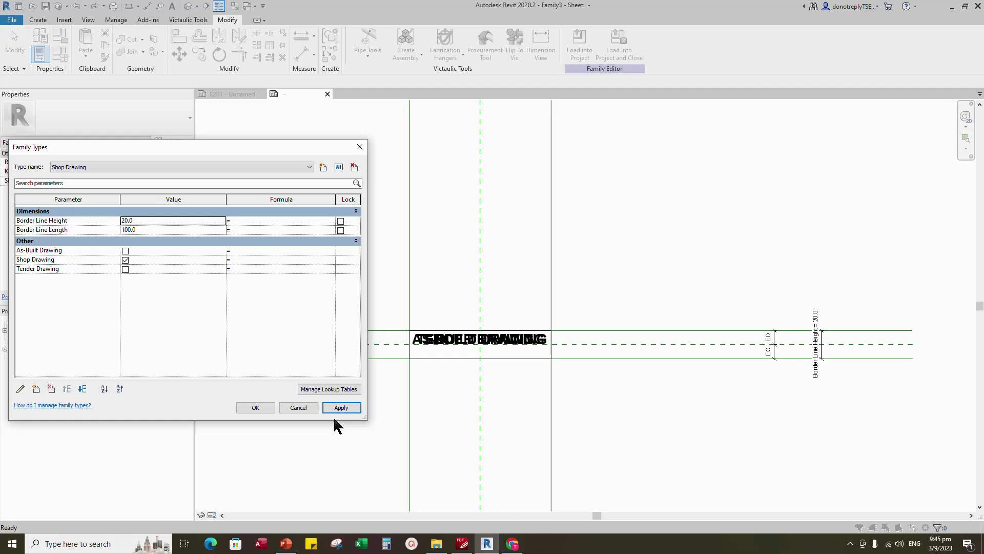
# - Add an As-Built Drawing type with Shop Drawing switched off, then apply and close Family Types
pyautogui.click(323, 167)
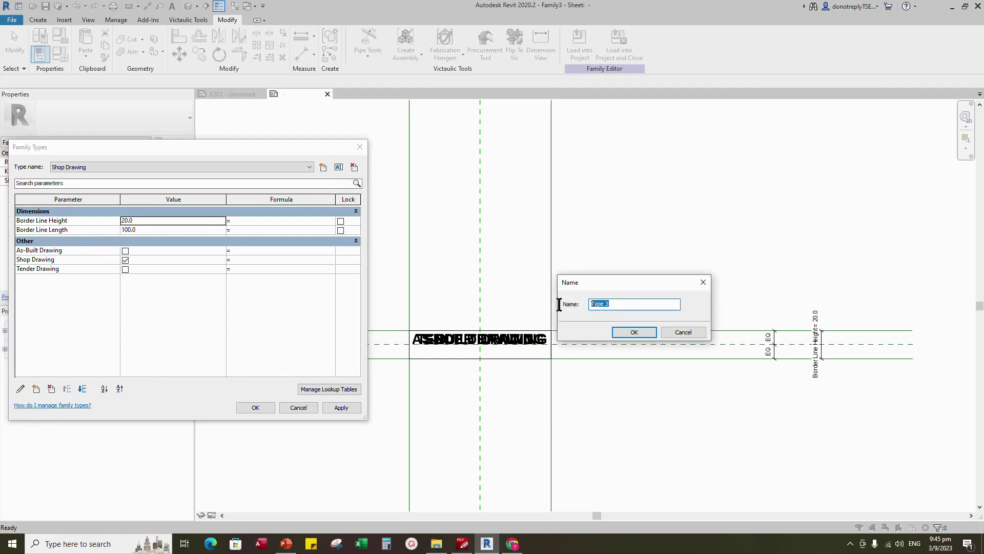
pyautogui.write('As-Built Drawing')
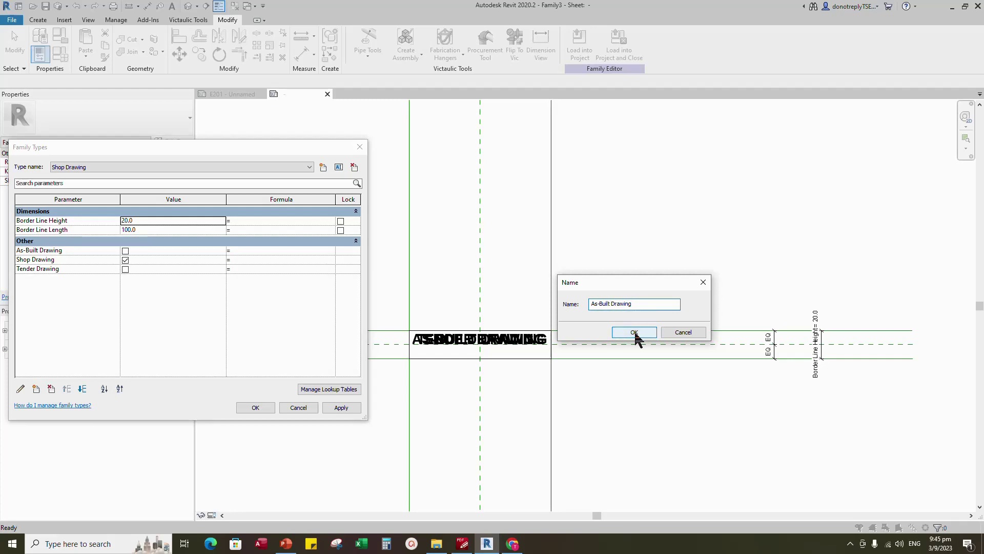
pyautogui.click(634, 332)
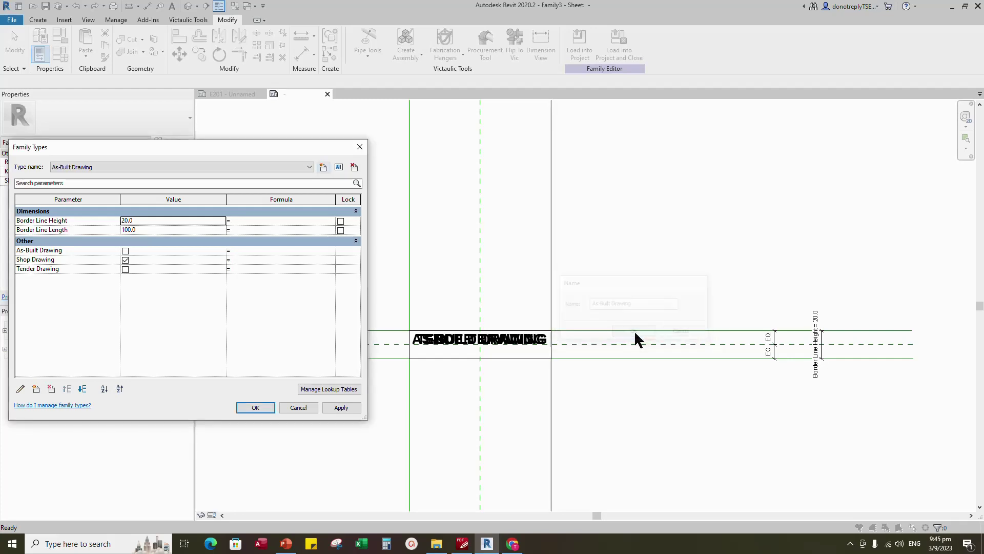
pyautogui.click(125, 260)
pyautogui.click(341, 408)
pyautogui.click(255, 407)
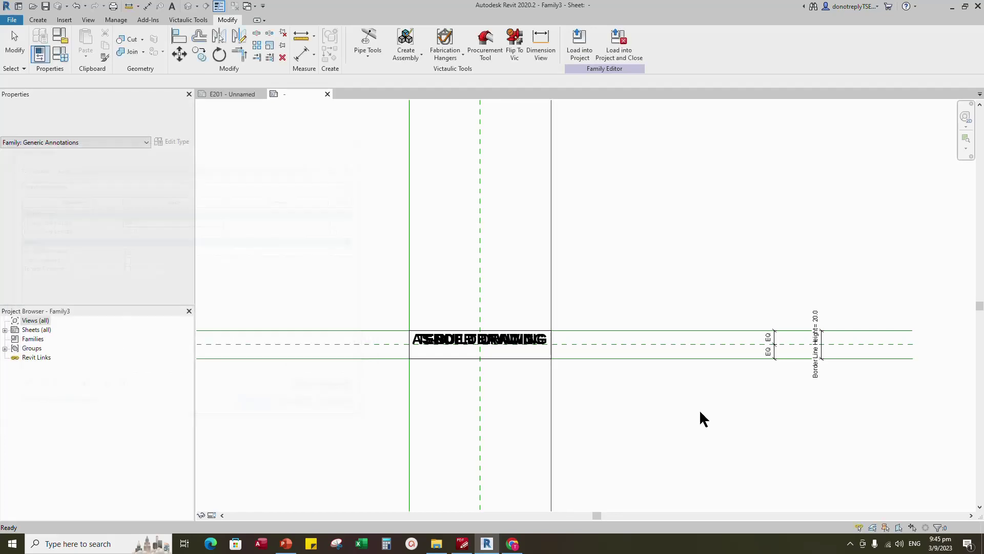
# - Start a label and duplicate its type under the name '5mm'
pyautogui.click(38, 19)
pyautogui.click(366, 43)
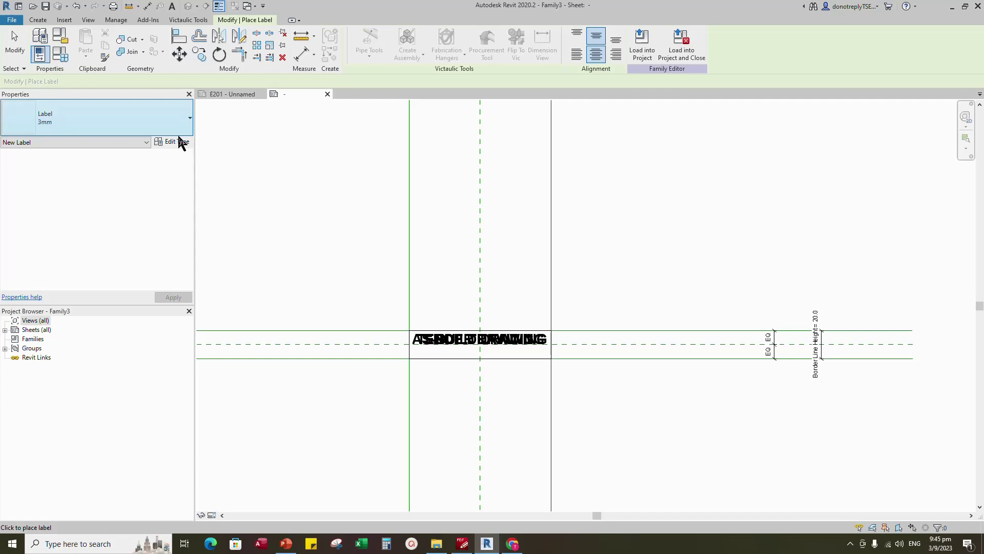
pyautogui.click(181, 142)
pyautogui.click(712, 212)
pyautogui.click(612, 304)
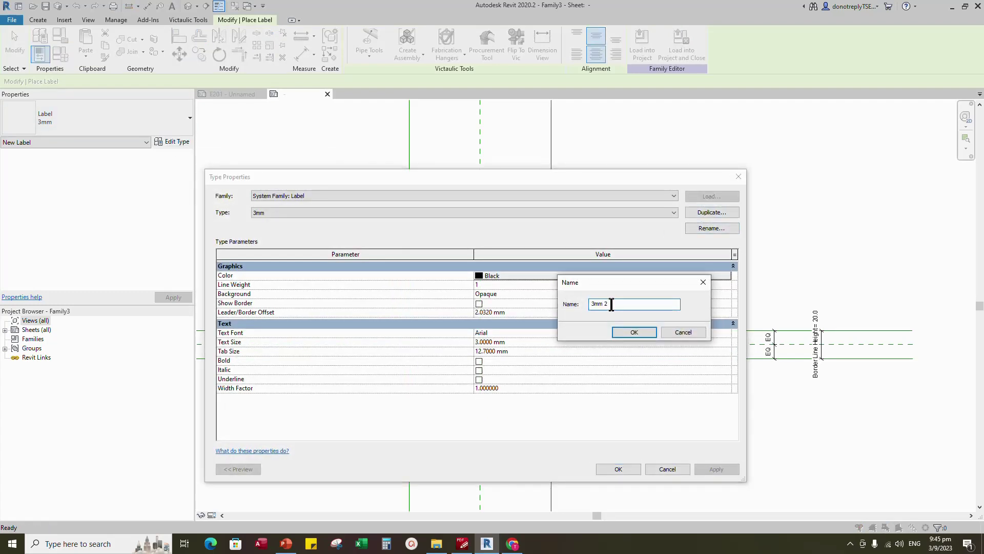
pyautogui.press('BackSpace')
pyautogui.press('BackSpace')
pyautogui.press('BackSpace')
pyautogui.press('BackSpace')
pyautogui.press('BackSpace')
pyautogui.write('5mm')
pyautogui.press('Return')
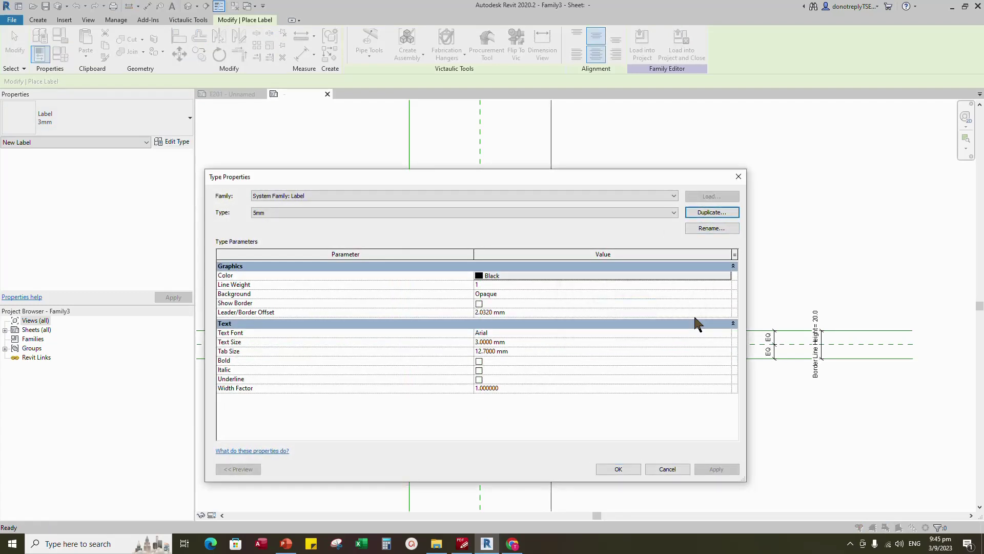
# - Give the 5mm label type a transparent background, 5 mm text size and bold text
pyautogui.click(726, 294)
pyautogui.click(493, 310)
pyautogui.click(490, 343)
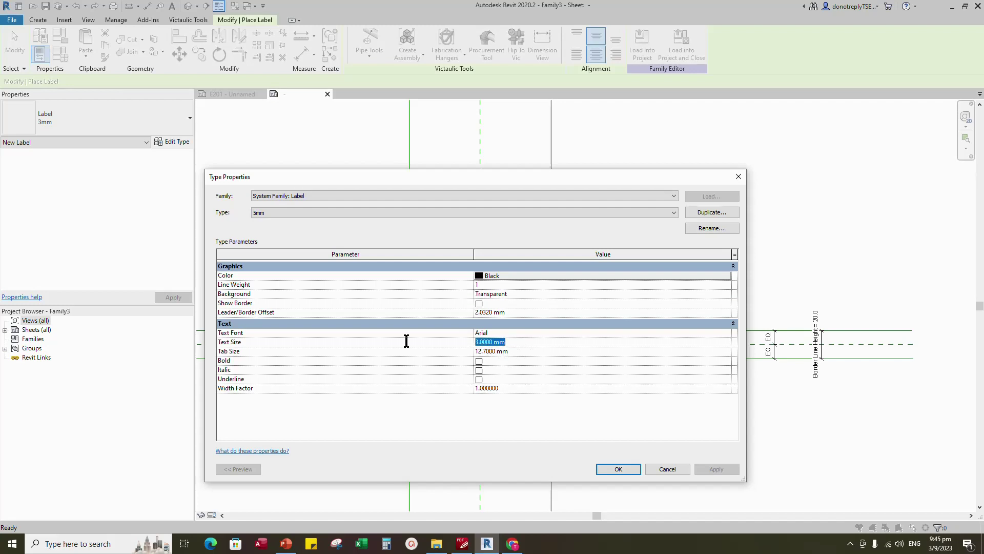
pyautogui.write('5')
pyautogui.click(479, 361)
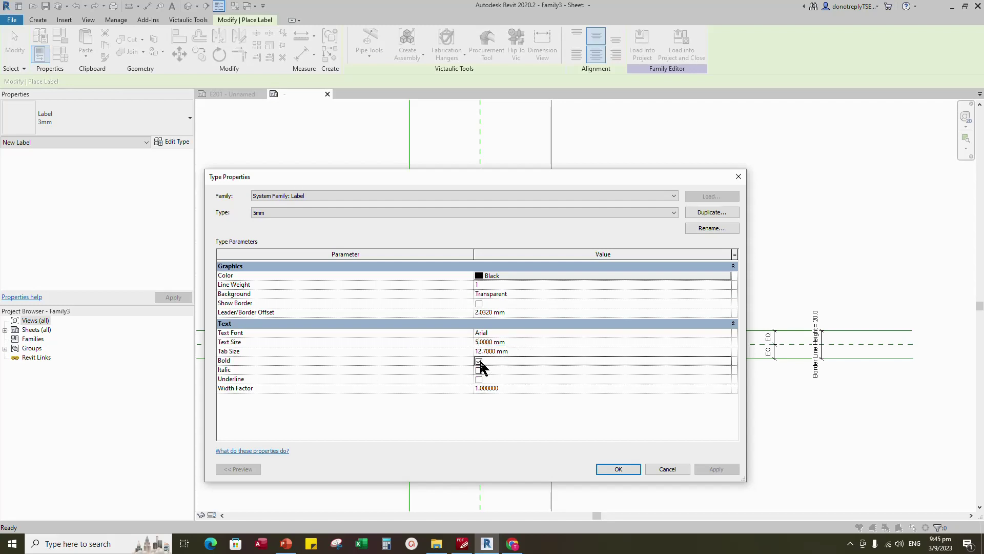
pyautogui.click(609, 467)
# - Place the label and add a new per-instance Text parameter named Date to it
pyautogui.click(455, 371)
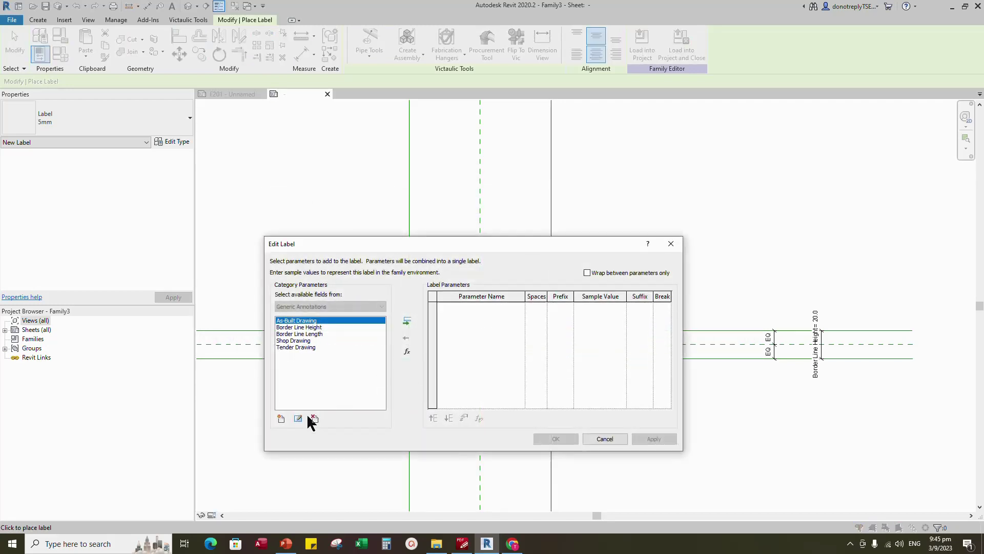
pyautogui.click(281, 419)
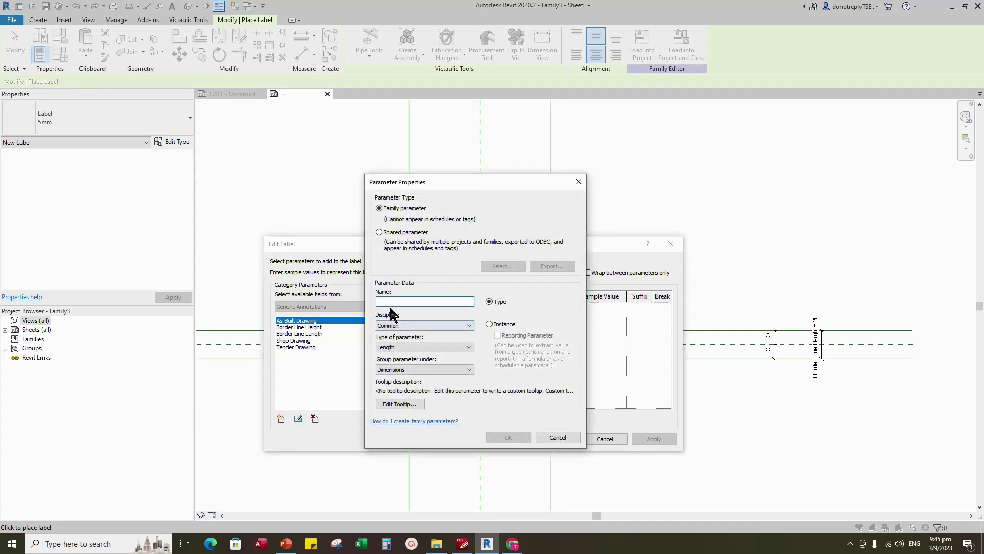
pyautogui.write('Date')
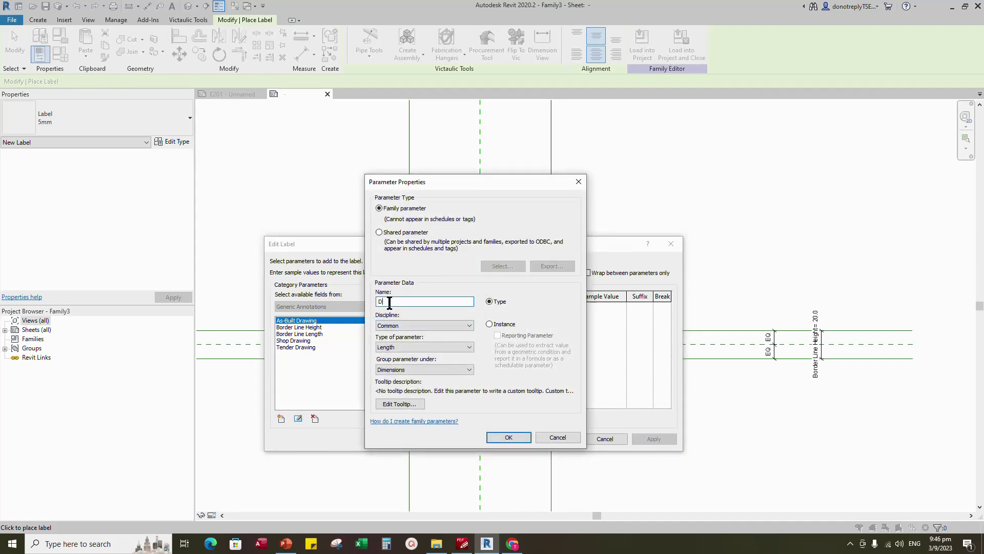
pyautogui.click(489, 324)
pyautogui.click(393, 347)
pyautogui.click(392, 356)
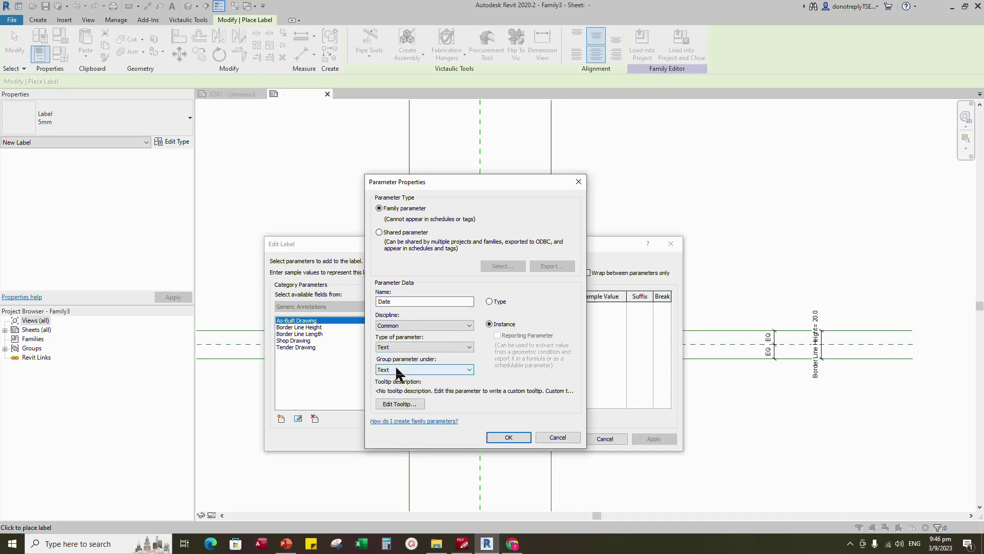
pyautogui.click(509, 438)
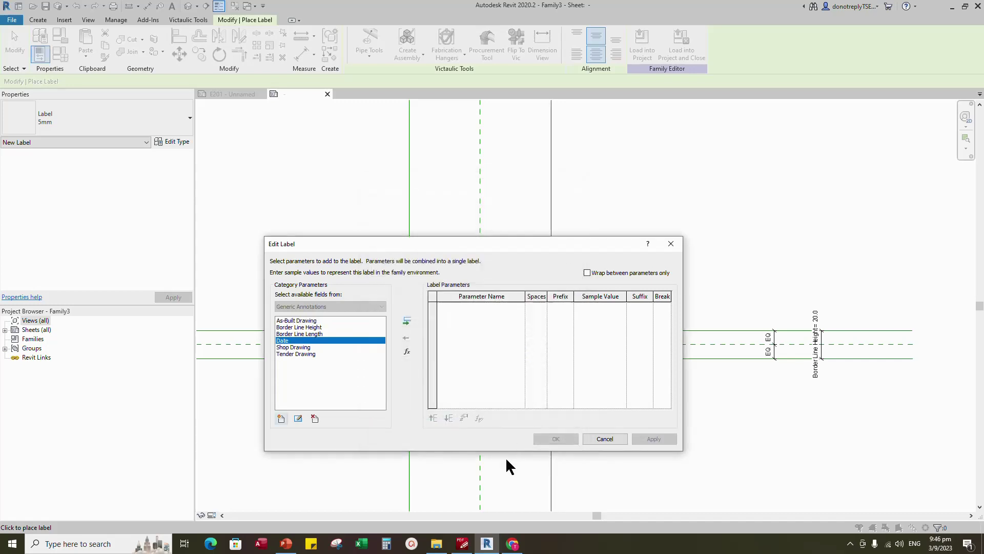
pyautogui.click(408, 322)
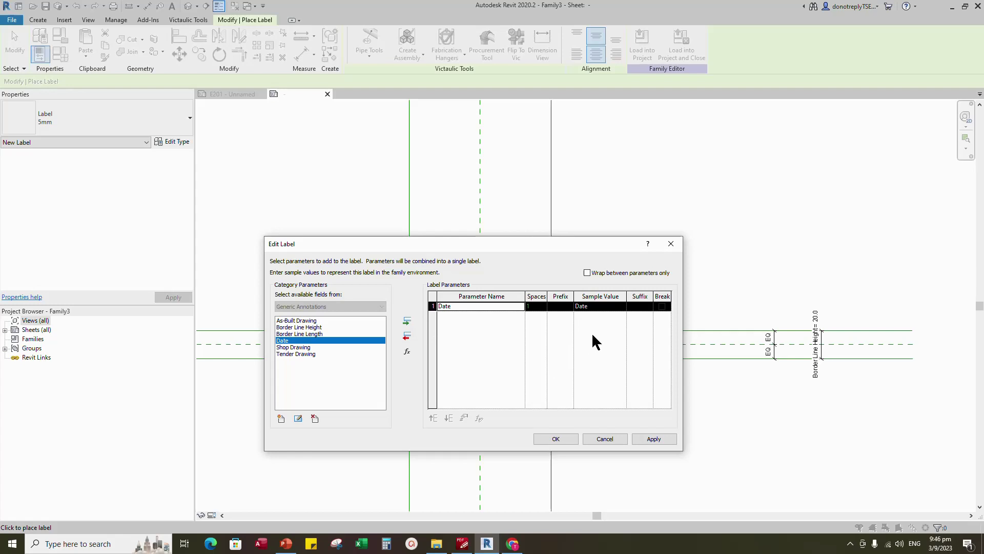
# - Set the Date sample value to 'DATE: SEP 2023'
pyautogui.click(588, 310)
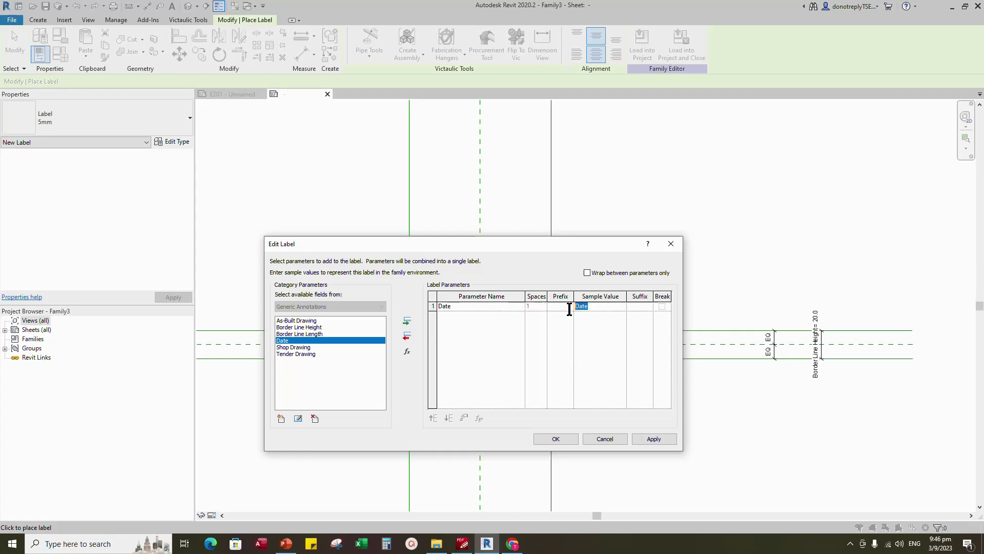
pyautogui.write('DATE:')
pyautogui.write('s')
pyautogui.press('BackSpace')
pyautogui.write('SEP 2023')
# - Confirm the label settings and place the Date label below the status title
pyautogui.click(654, 439)
pyautogui.click(555, 439)
pyautogui.scroll(2, 463, 389)
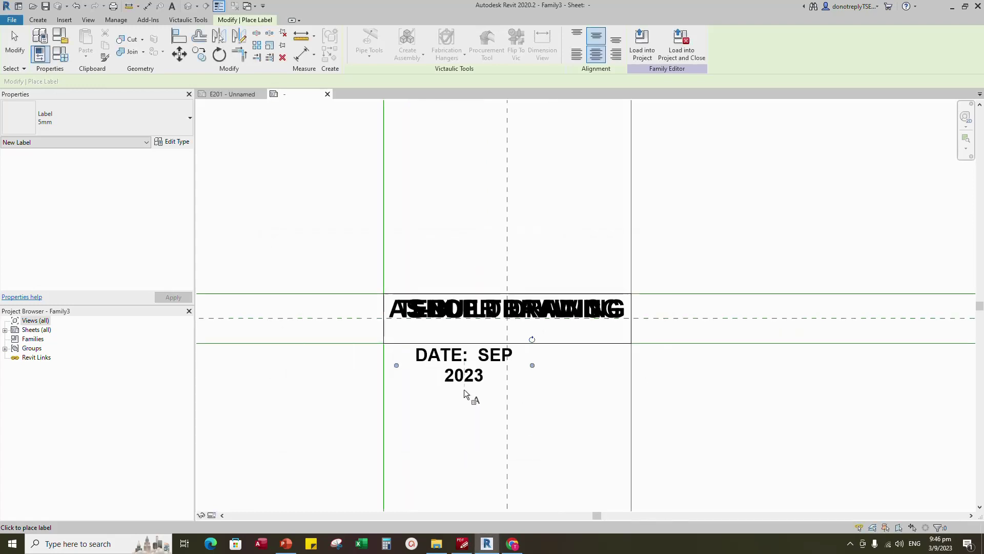
pyautogui.press('Escape')
# - Widen the Date label onto one line, move it just under the status title, and open Save As
pyautogui.click(482, 379)
pyautogui.moveTo(542, 363); pyautogui.dragTo(599, 372)
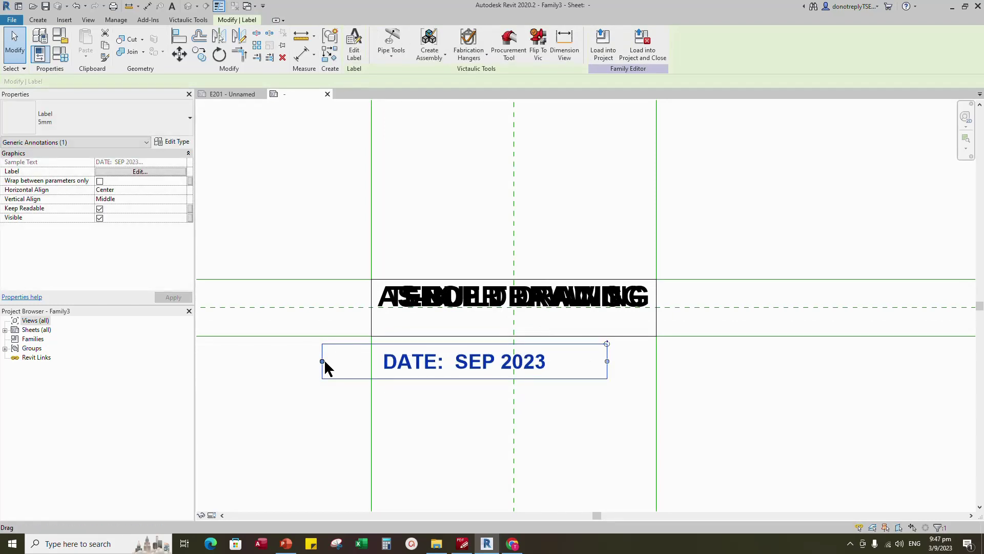
pyautogui.press('Escape')
pyautogui.click(485, 224)
pyautogui.click(474, 369)
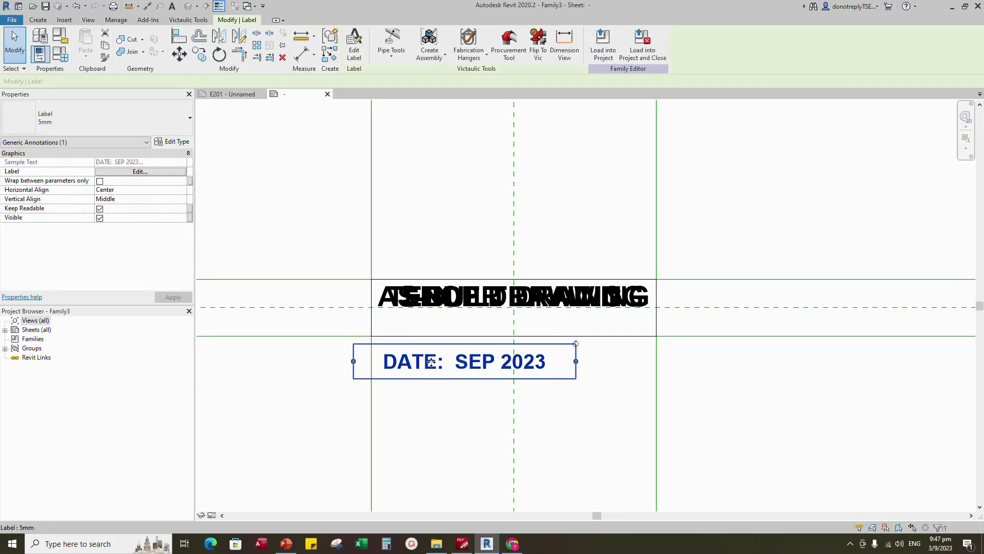
pyautogui.moveTo(432, 363); pyautogui.dragTo(485, 323)
pyautogui.click(620, 393)
pyautogui.scroll(-1, 610, 390)
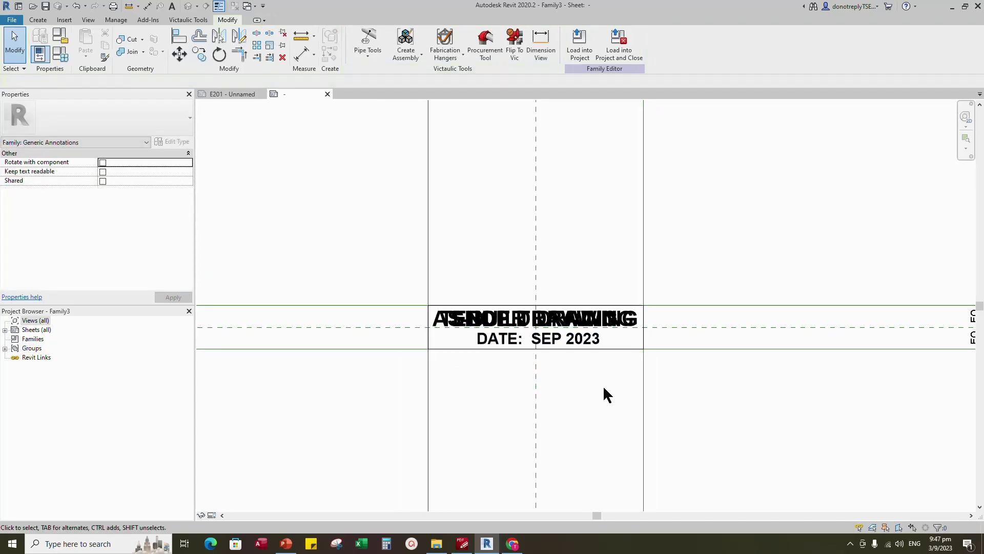
pyautogui.scroll(-1, 620, 393)
pyautogui.hotkey('ctrl', 's')
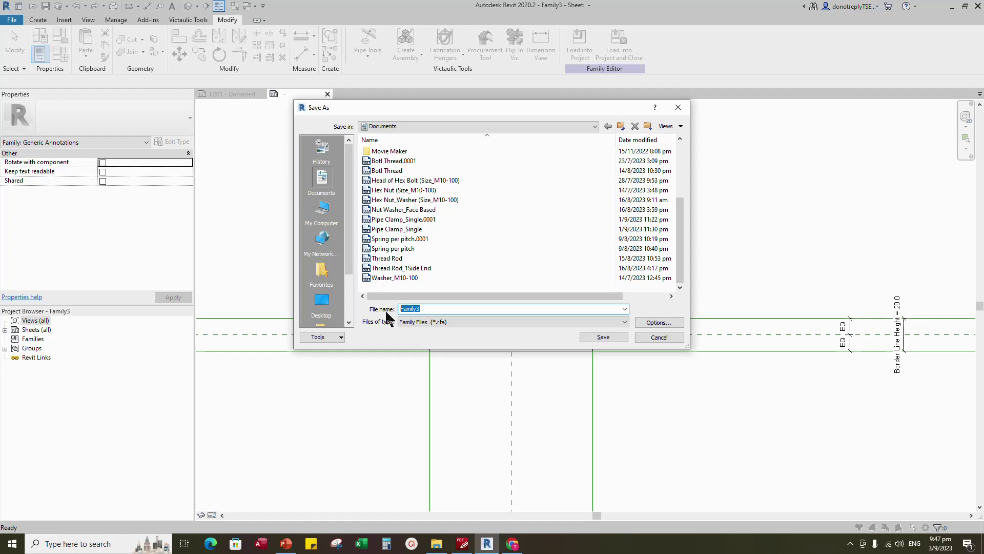
# - Save the family with the file name 'Drawing Status Stamp'
pyautogui.write('d')
pyautogui.press('BackSpace')
pyautogui.write('Drawing Status Stamp')
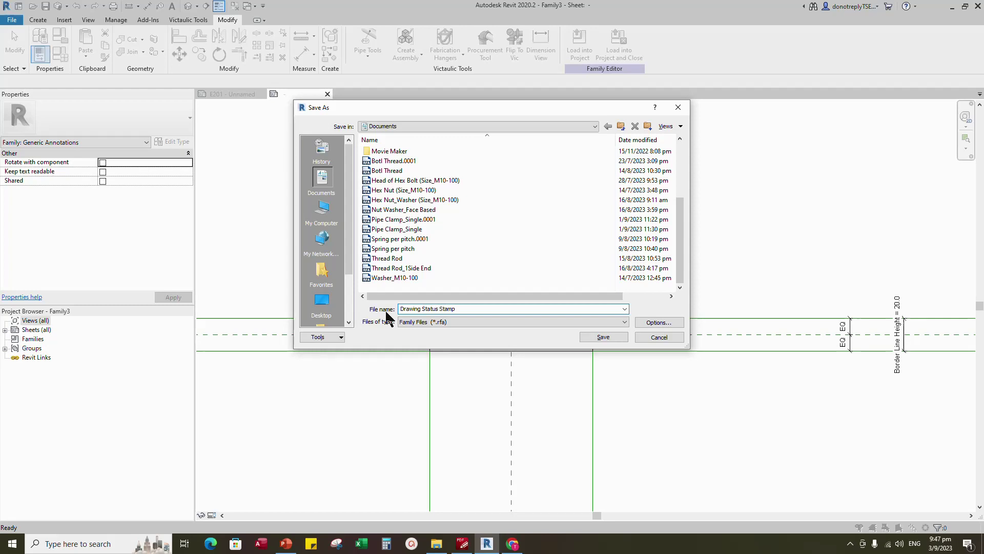
pyautogui.click(604, 338)
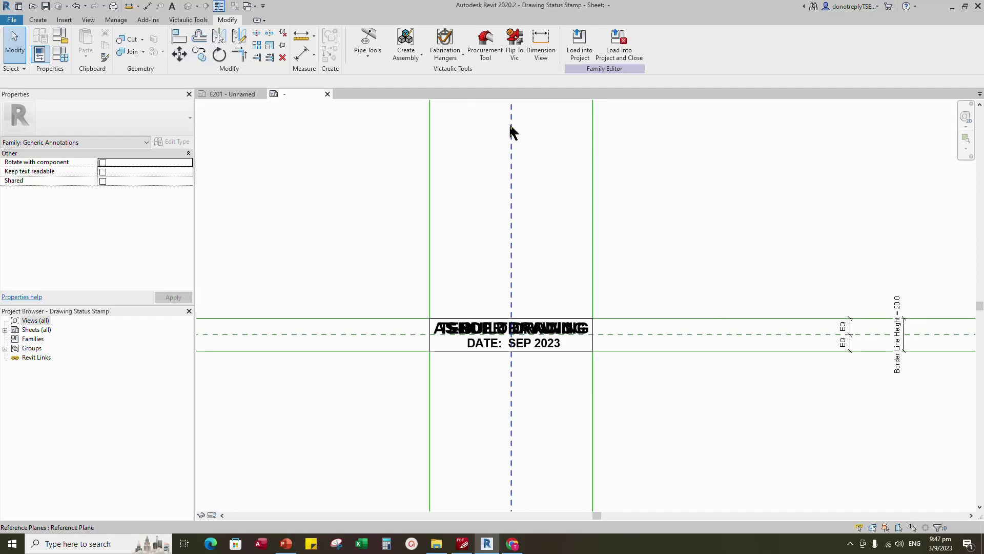
# - Load the stamp into the project and place it on sheet E201 beside the title block
pyautogui.click(582, 47)
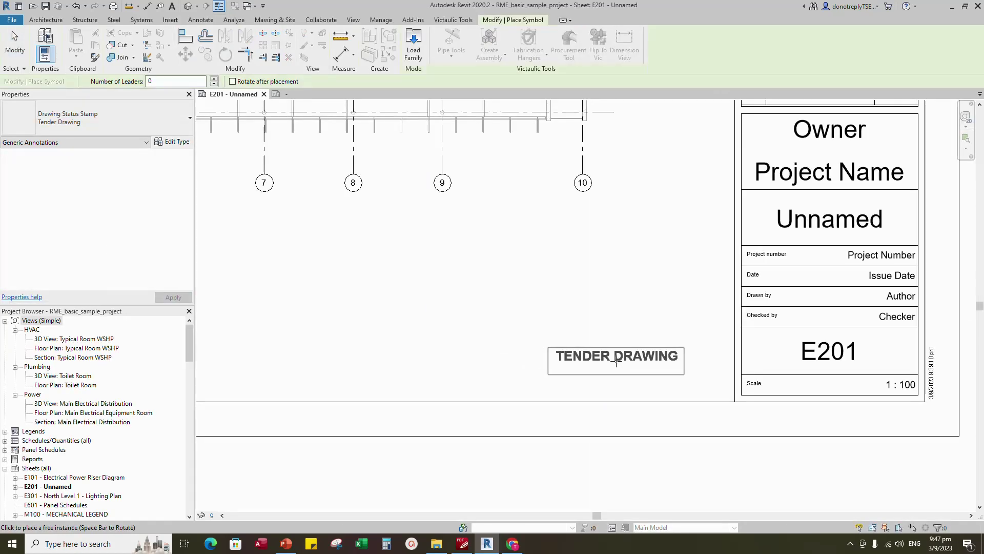
pyautogui.click(626, 367)
pyautogui.scroll(2, 626, 374)
pyautogui.press('Escape')
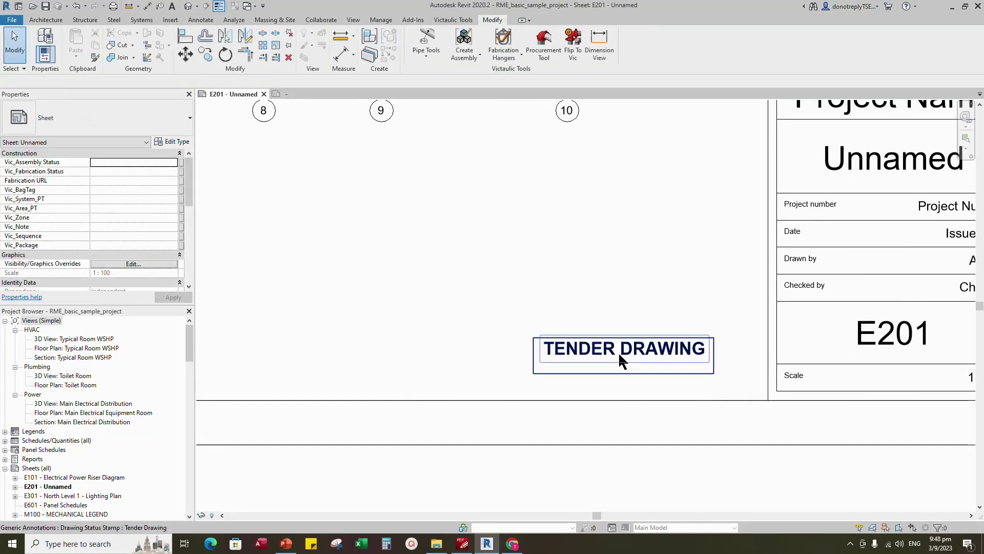
pyautogui.click(664, 455)
# - Select the placed stamp and enter 'DATE: SEP 2023' as its Date value
pyautogui.scroll(-2, 645, 350)
pyautogui.click(632, 347)
pyautogui.click(108, 162)
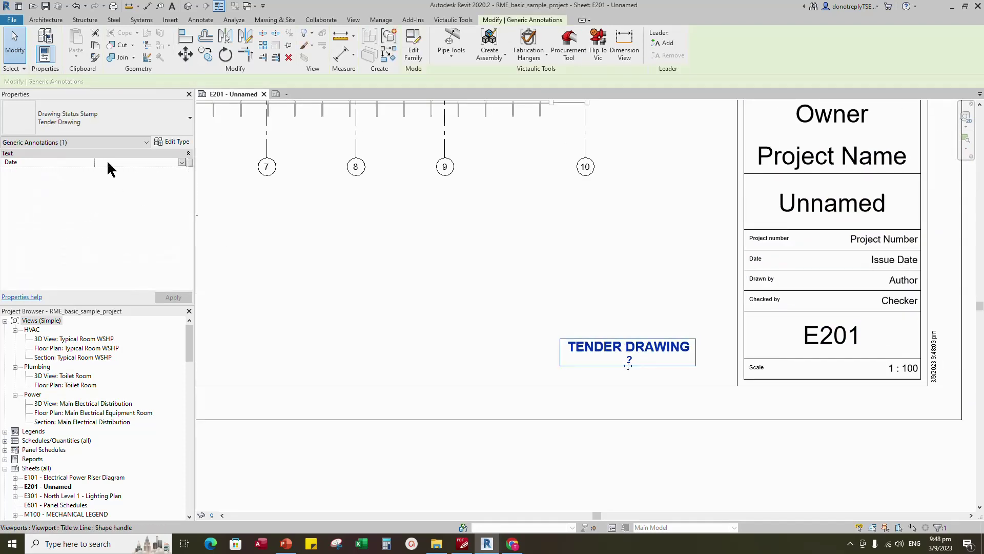
pyautogui.write('DATE')
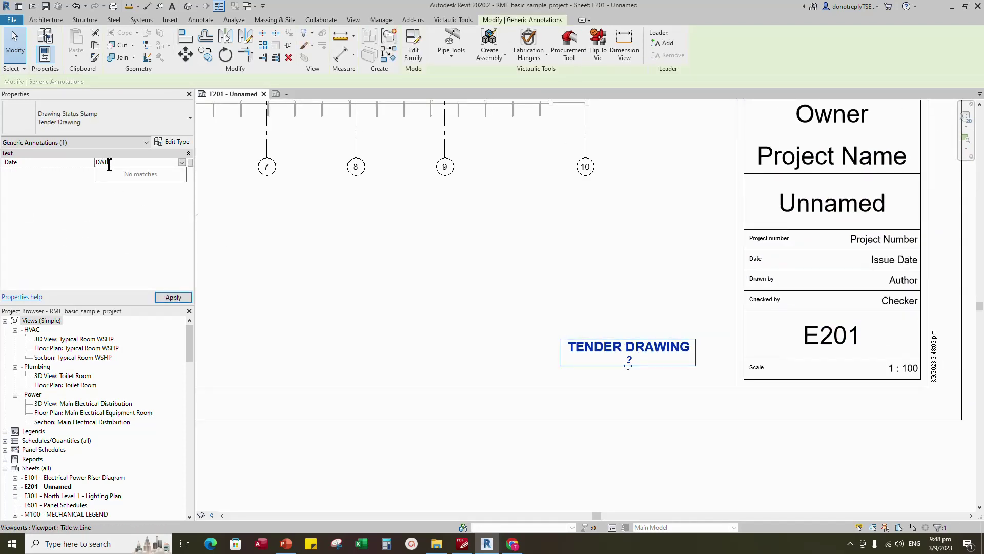
pyautogui.write(':  SEP 2023')
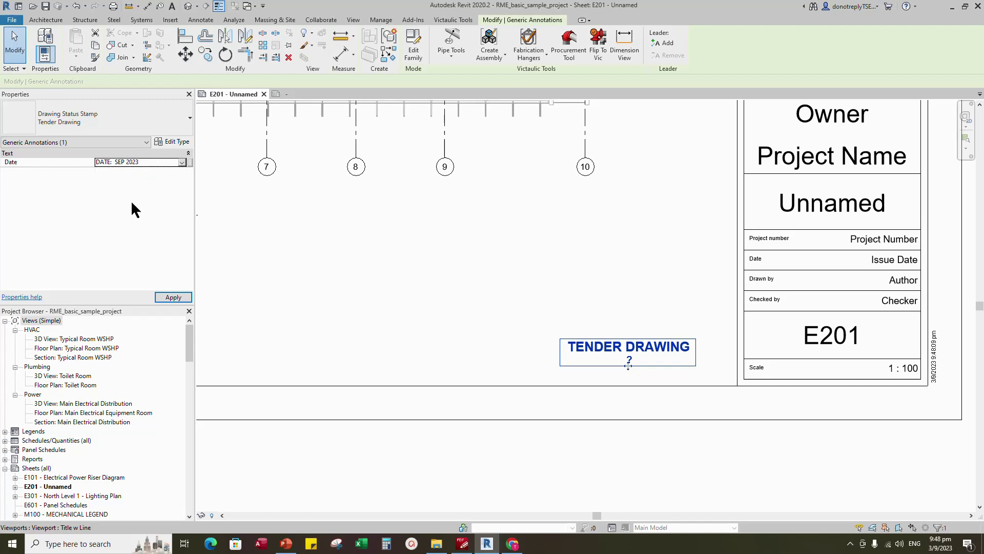
# - Apply the new date and switch the stamp to the Shop Drawing type
pyautogui.click(171, 299)
pyautogui.click(674, 433)
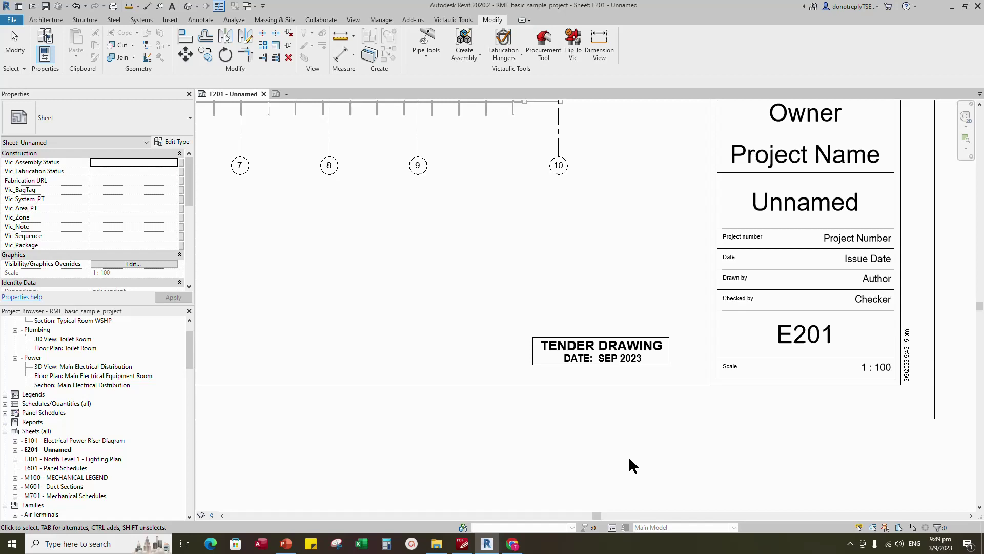
pyautogui.click(617, 359)
pyautogui.click(77, 122)
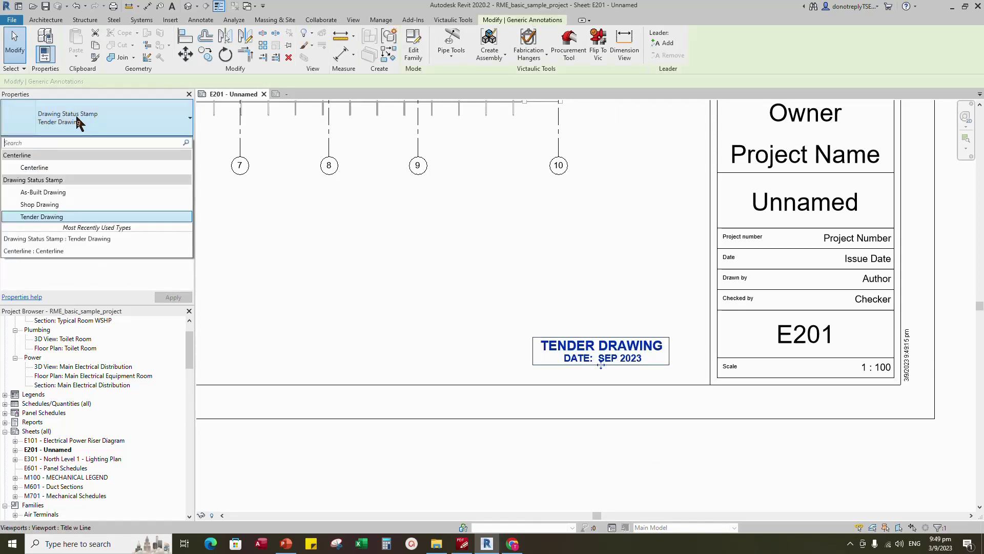
pyautogui.click(39, 205)
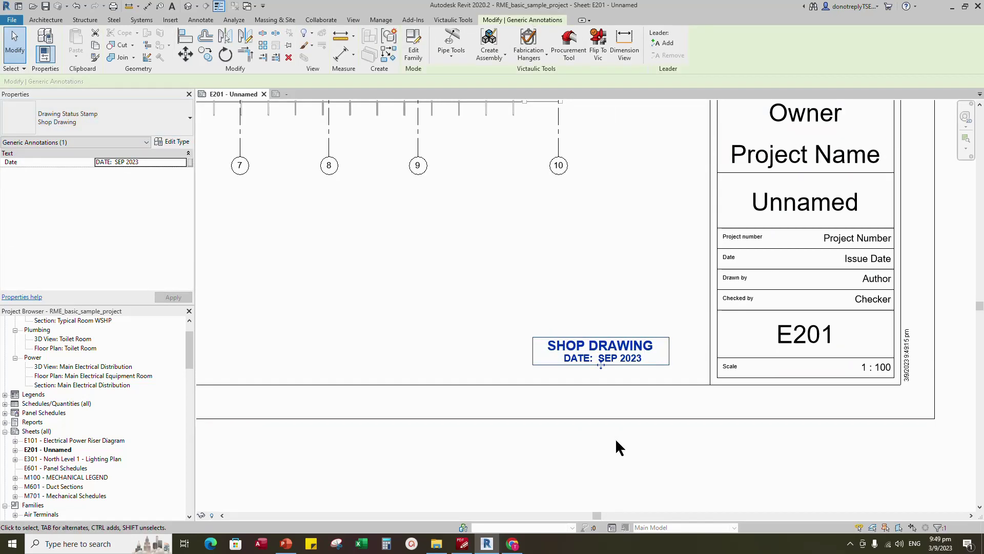
# - Switch the stamp to As-Built Drawing, then back to Tender Drawing
pyautogui.click(727, 444)
pyautogui.click(607, 356)
pyautogui.click(68, 120)
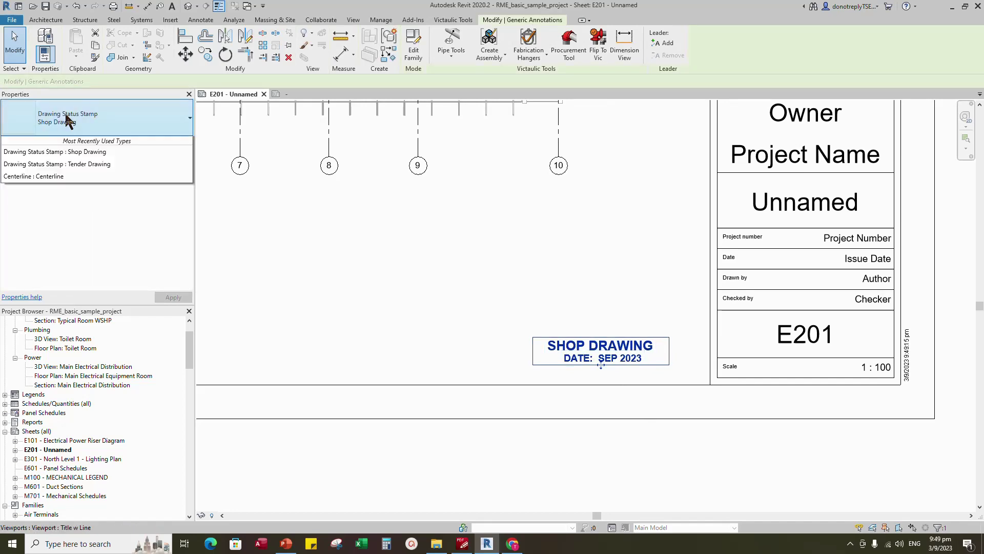
pyautogui.click(31, 194)
pyautogui.click(675, 472)
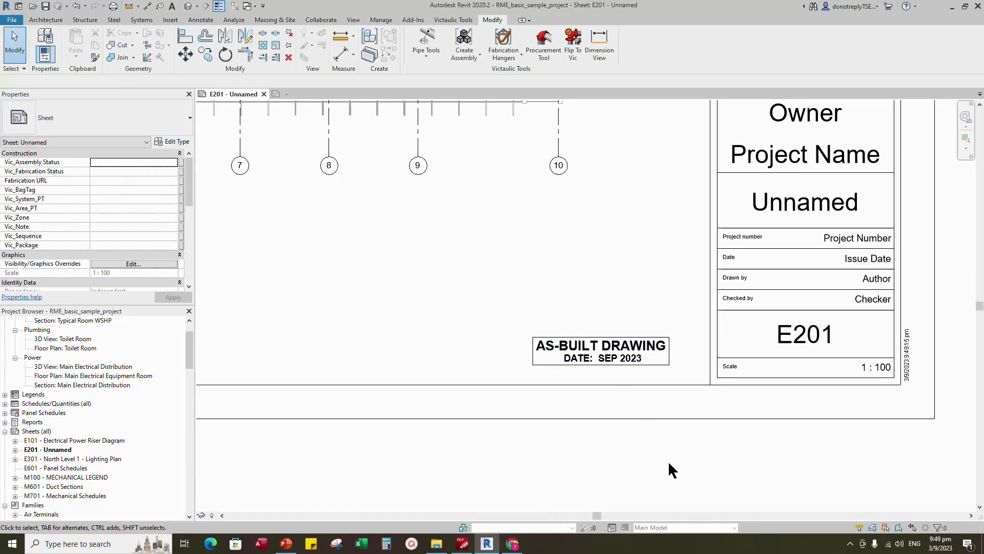
pyautogui.click(634, 361)
pyautogui.click(68, 120)
pyautogui.click(42, 219)
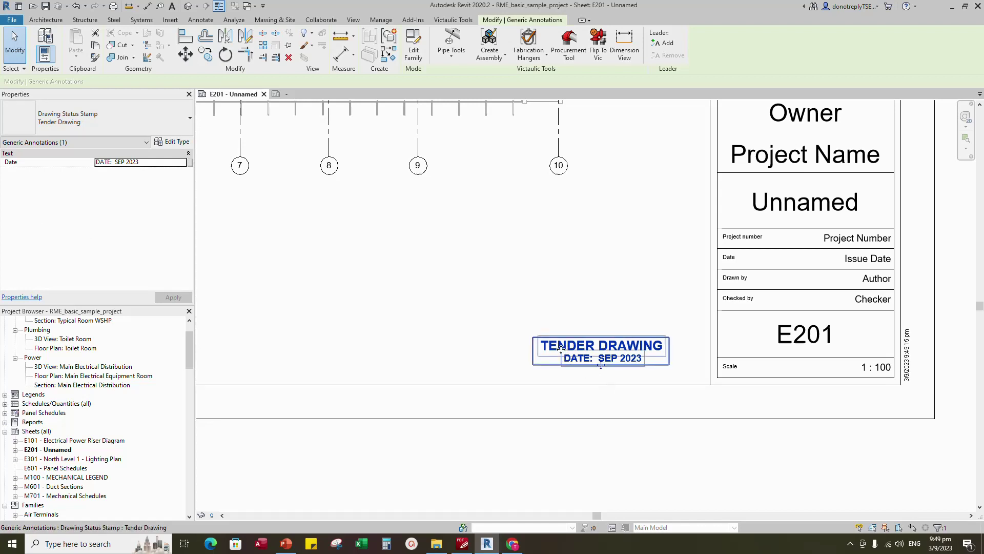
# - Switch the stamp to Shop Drawing and finally to As-Built Drawing
pyautogui.click(72, 121)
pyautogui.click(31, 205)
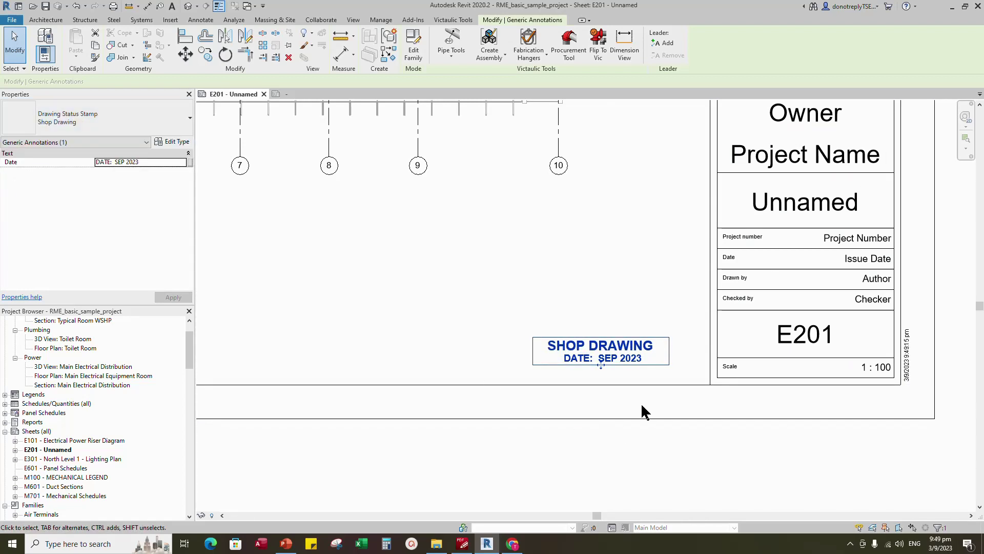
pyautogui.click(73, 121)
pyautogui.click(44, 193)
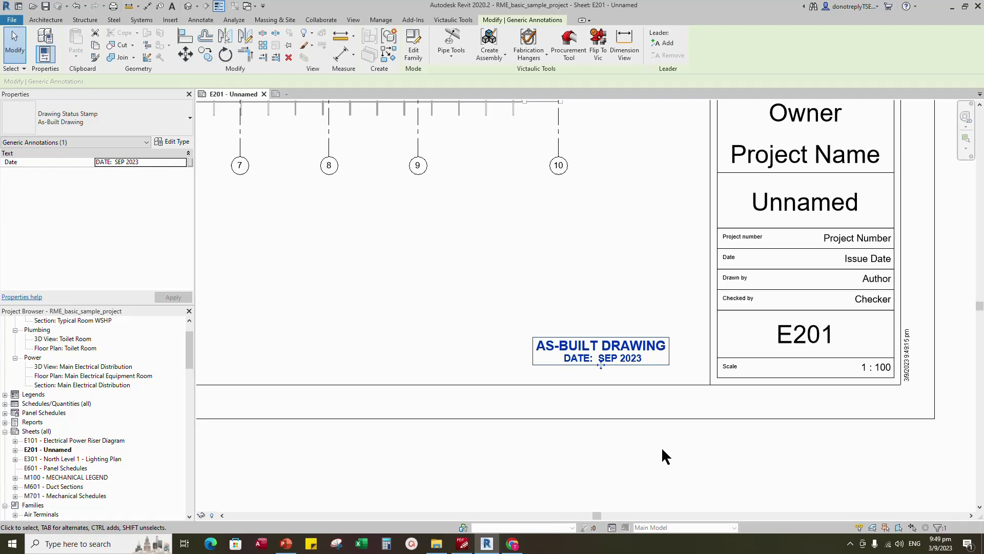
pyautogui.click(662, 449)
# - Edit the stamp's date text in place, replacing SEP with OCT to read DATE: OCT 2023
pyautogui.doubleClick(608, 357)
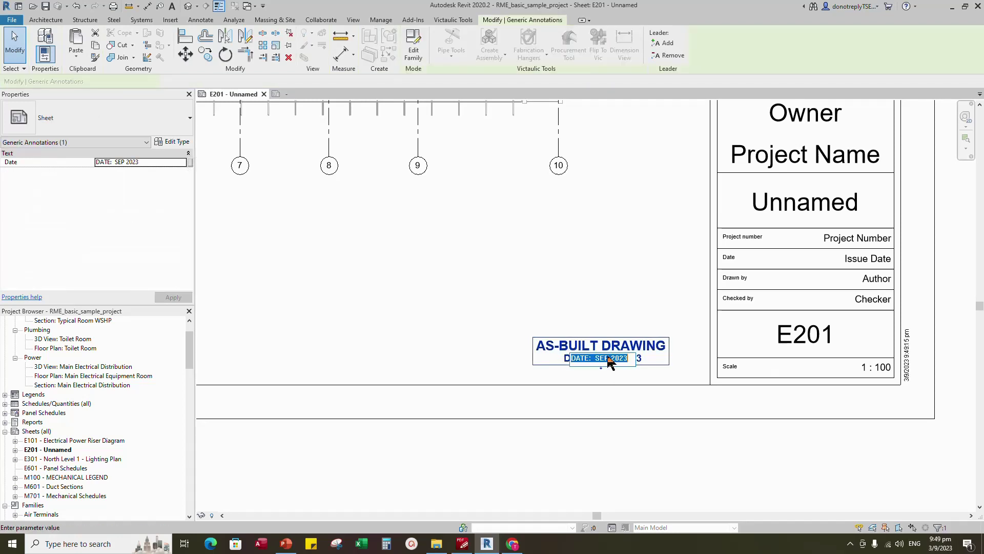
pyautogui.scroll(1, 609, 362)
pyautogui.doubleClick(595, 357)
pyautogui.press('BackSpace')
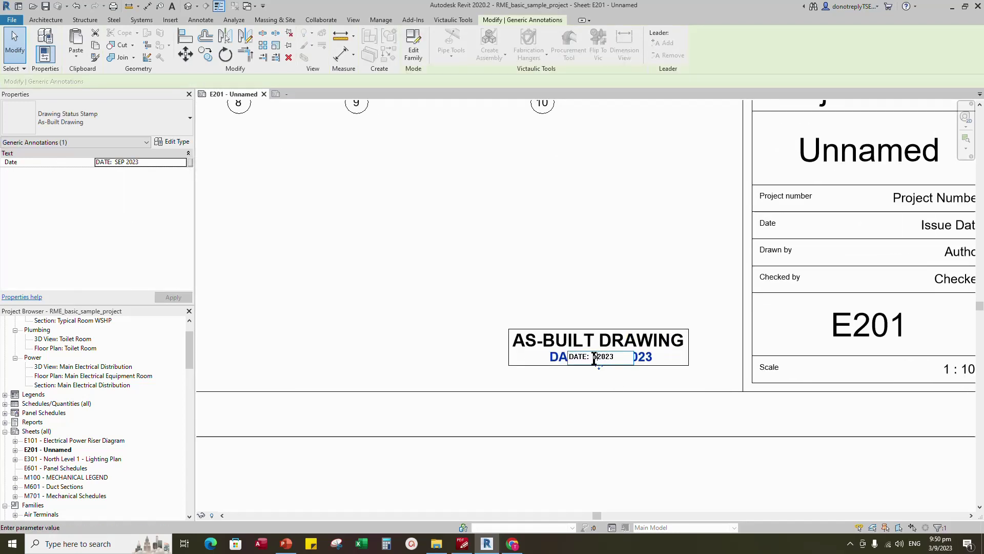
pyautogui.write('OCT')
pyautogui.click(594, 359)
pyautogui.click(643, 474)
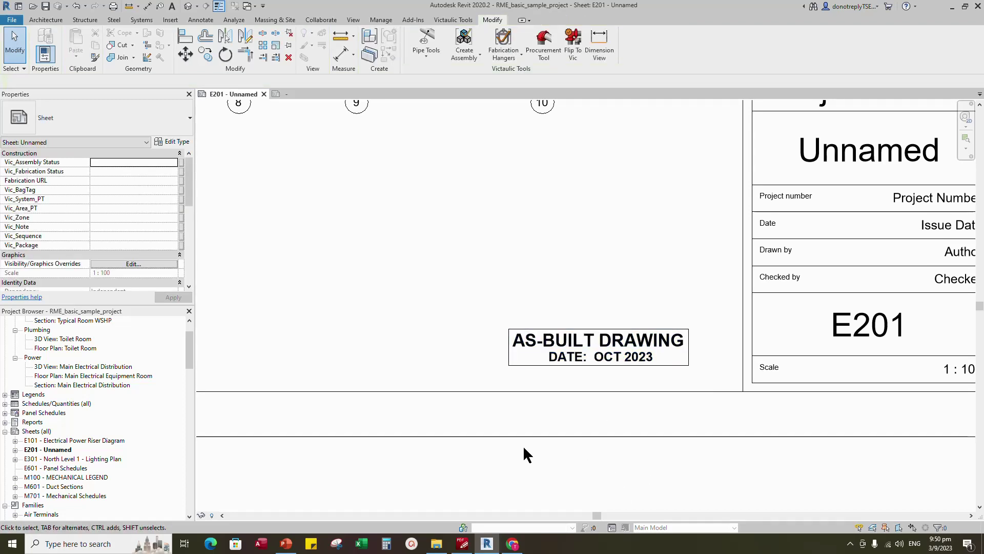
pyautogui.scroll(-3, 558, 456)
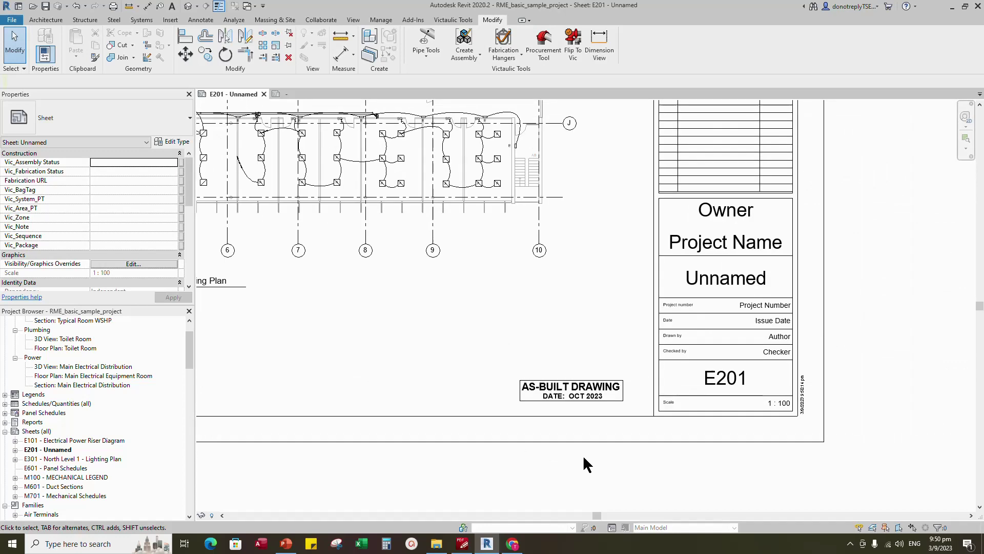